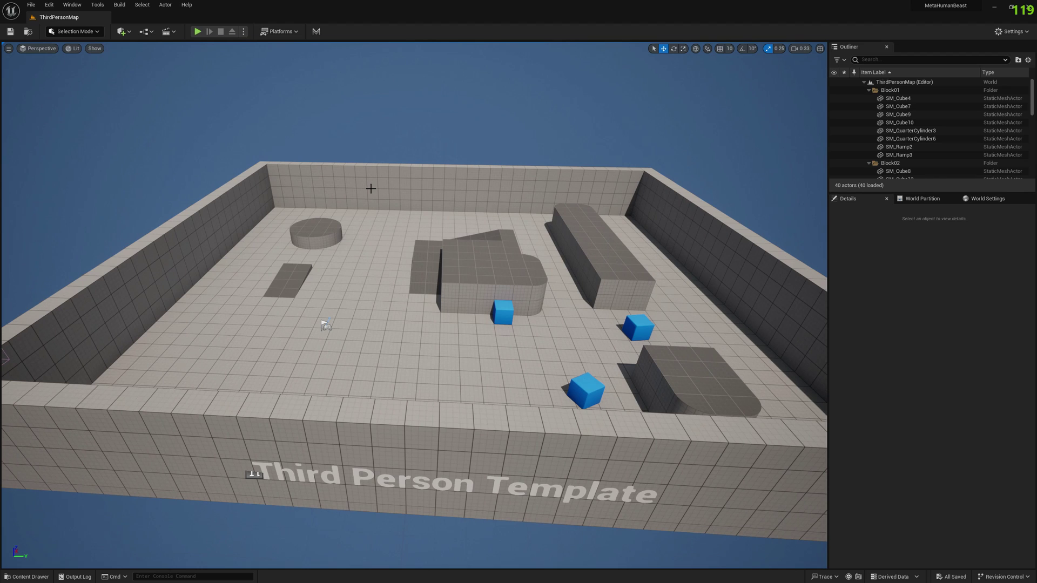
Open Mesh Morpher in a maximized window, load the Ettore_Tal_NW_FaceMesh skeletal mesh and frame the head
click(325, 32)
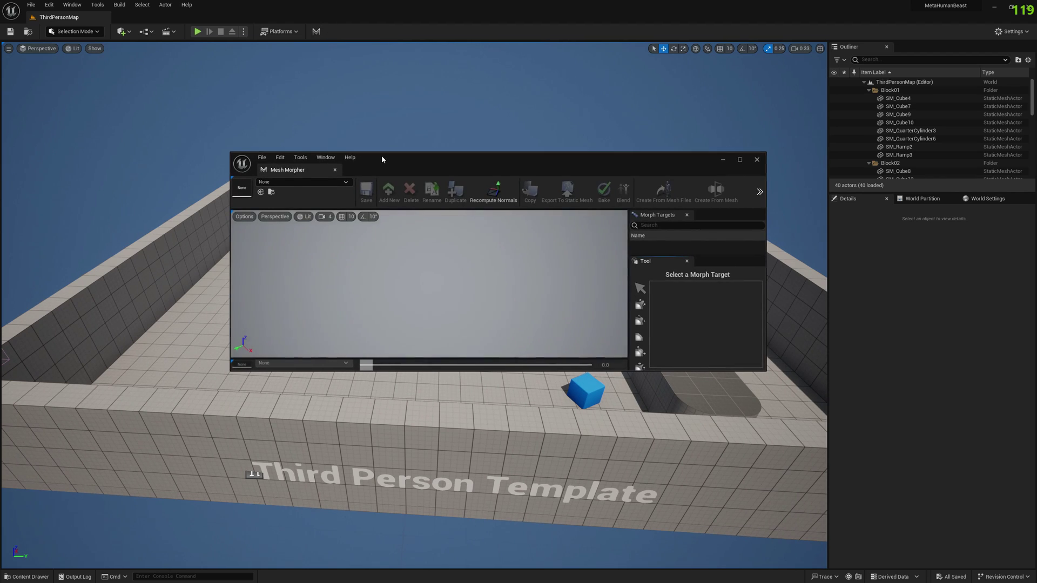
double_click(381, 155)
click(72, 29)
click(93, 137)
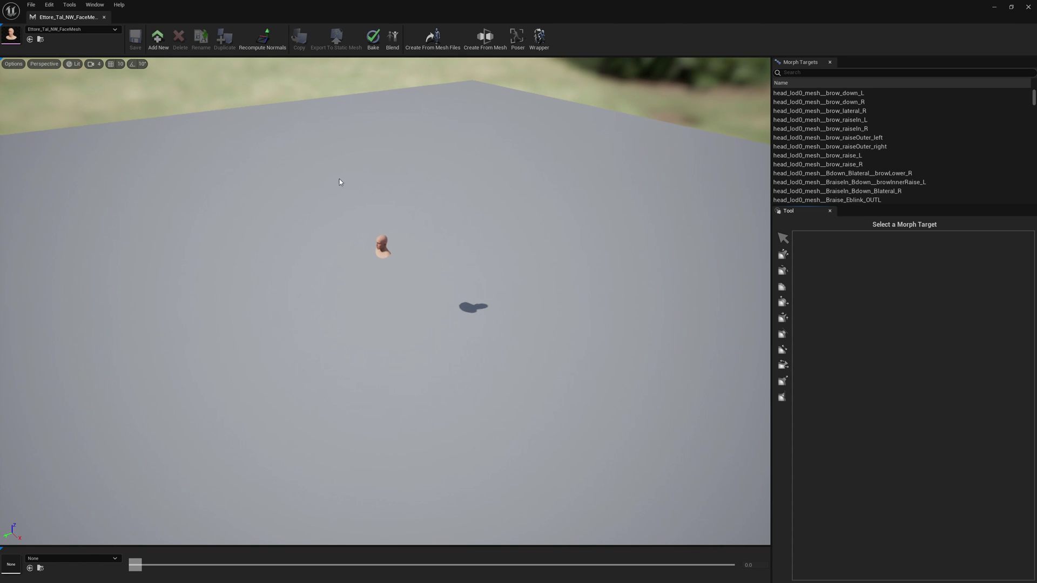
right_drag(340, 182, 477, 132)
key(w)
key(w)
key(a)
key(s)
key(d)
key(a)
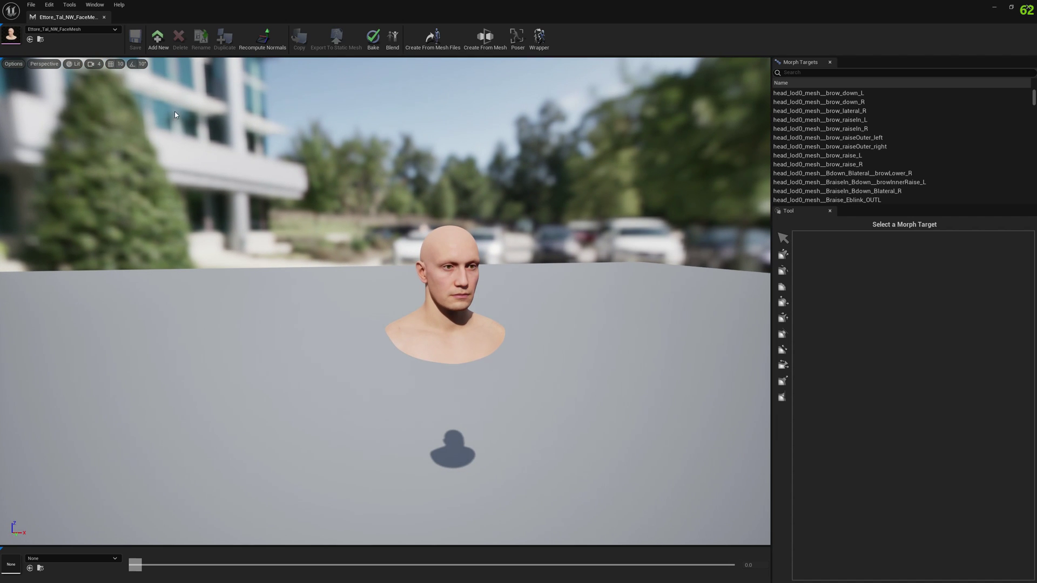
Duplicate the Ettore_Tal_NW_FaceMesh asset as Ettore_Tal_NW_FaceMesh1 and load the copy into Mesh Morpher
click(40, 40)
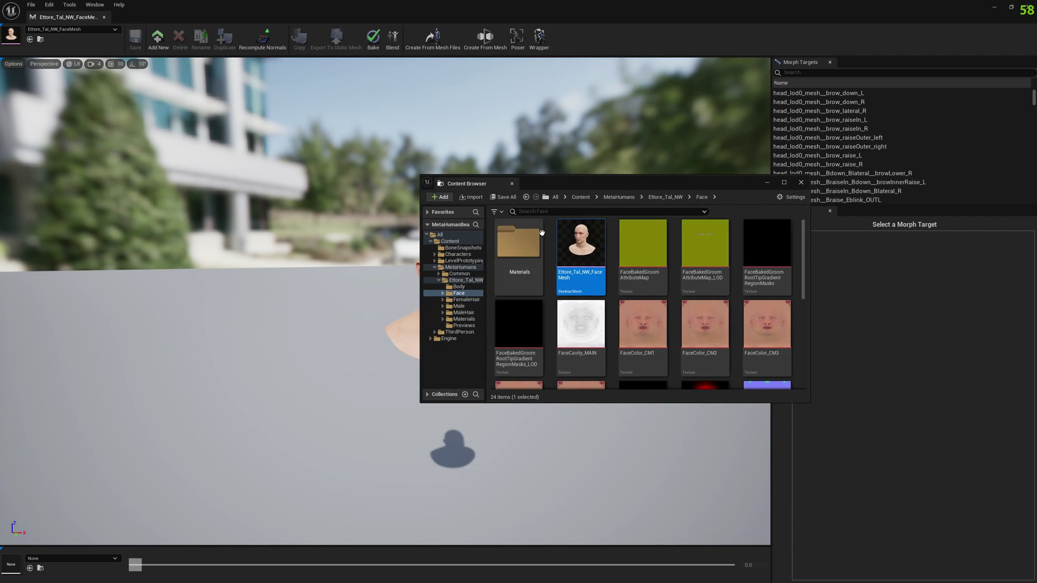
right_click(580, 246)
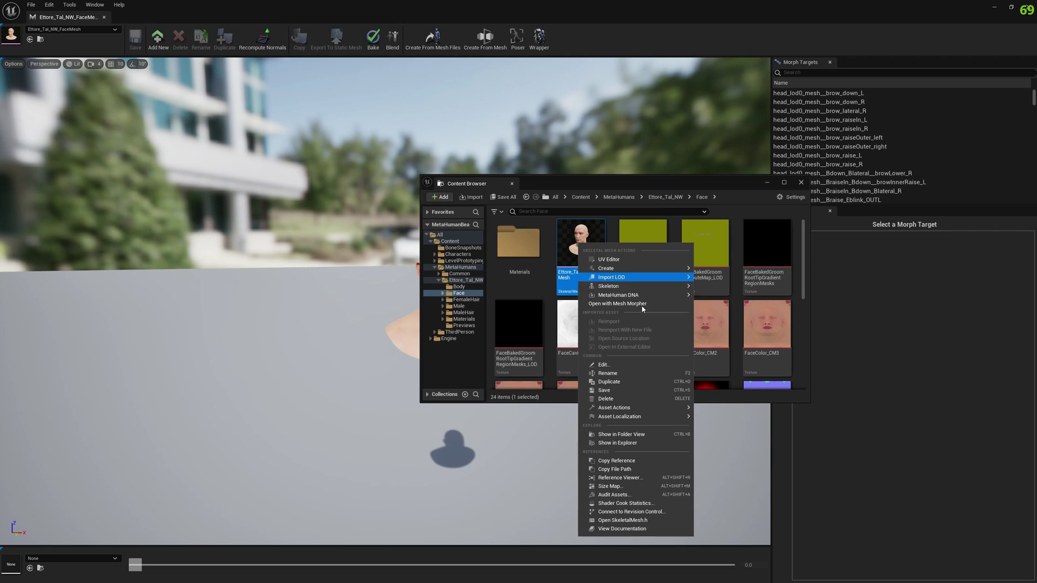
click(621, 382)
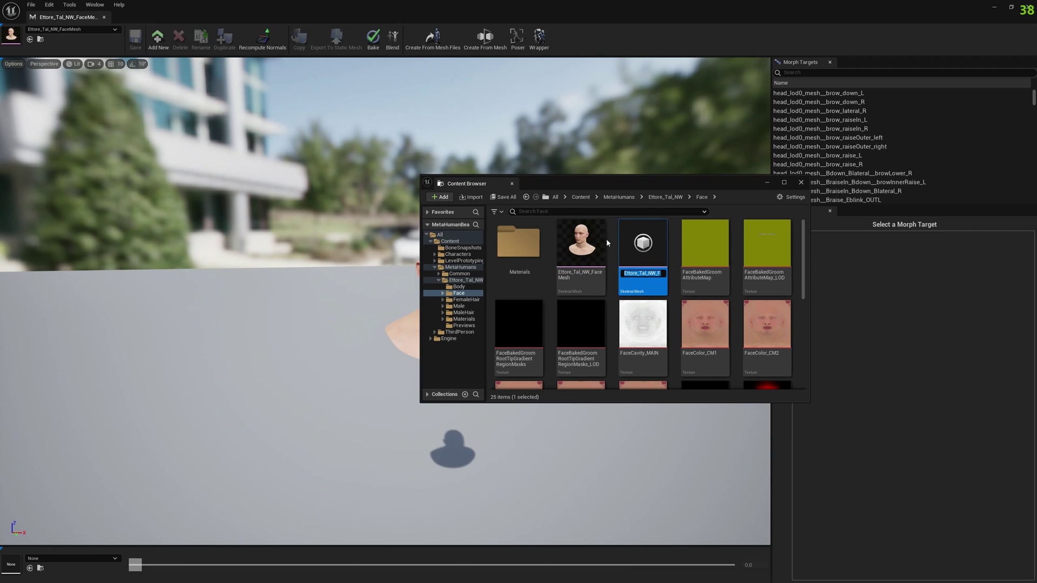
key(Return)
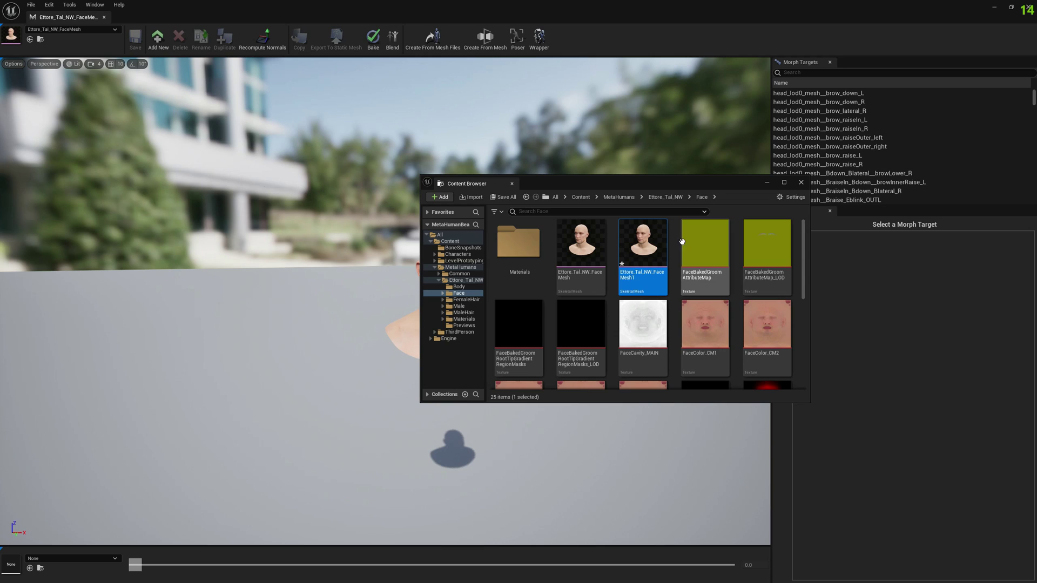
mouse_move(650, 242)
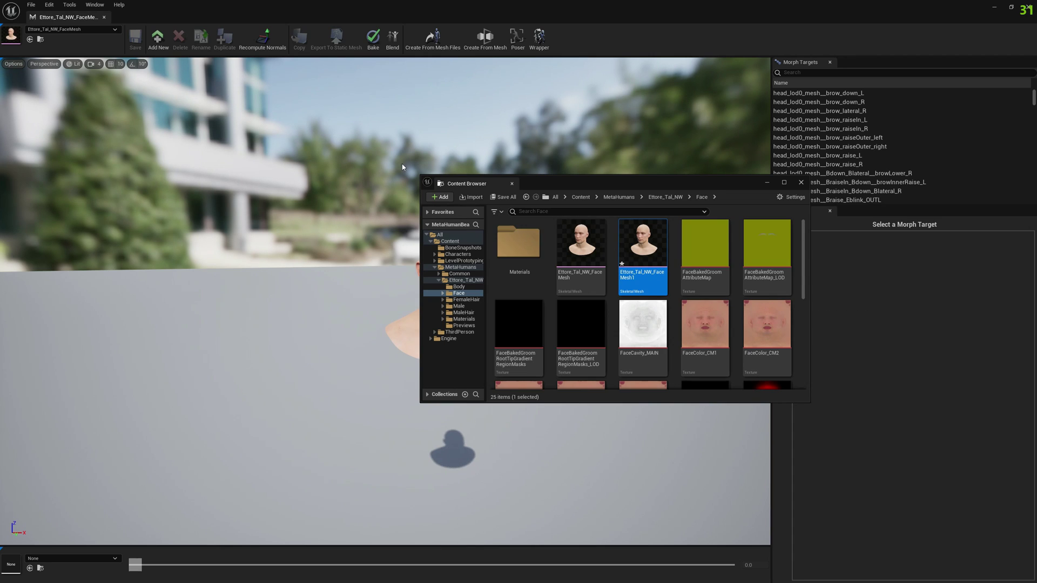
click(29, 40)
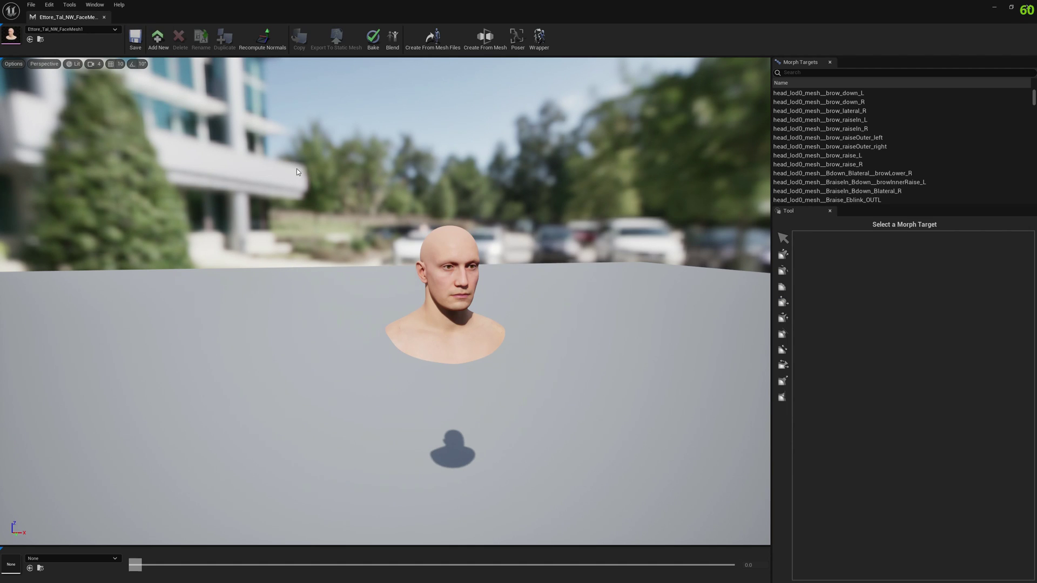
Bake the skeleton in Poser to the skeletal mesh reference skeleton, mesh data and DNA asset, without a mesh backup
right_drag(297, 169, 318, 180)
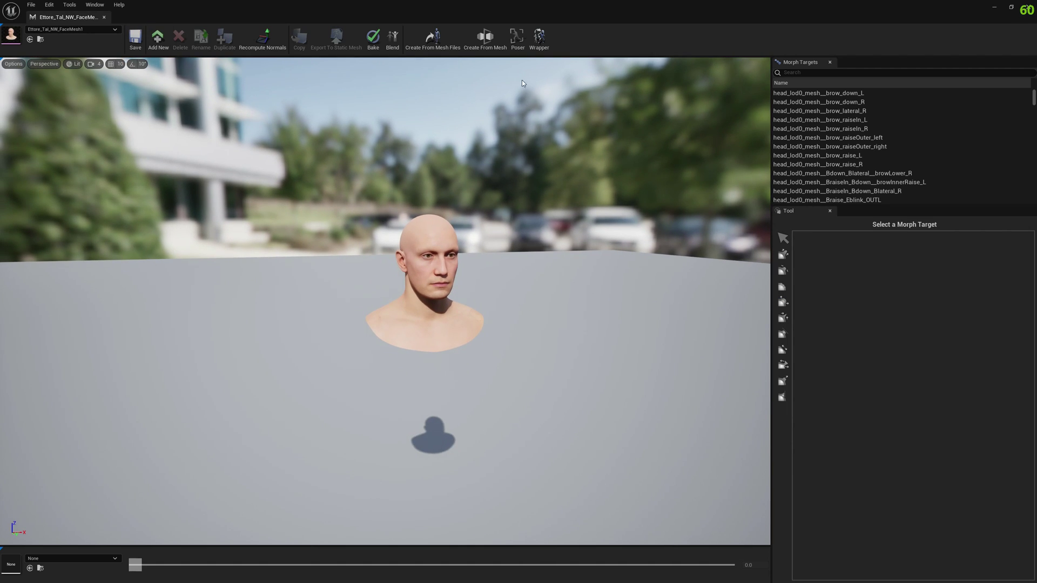
click(519, 46)
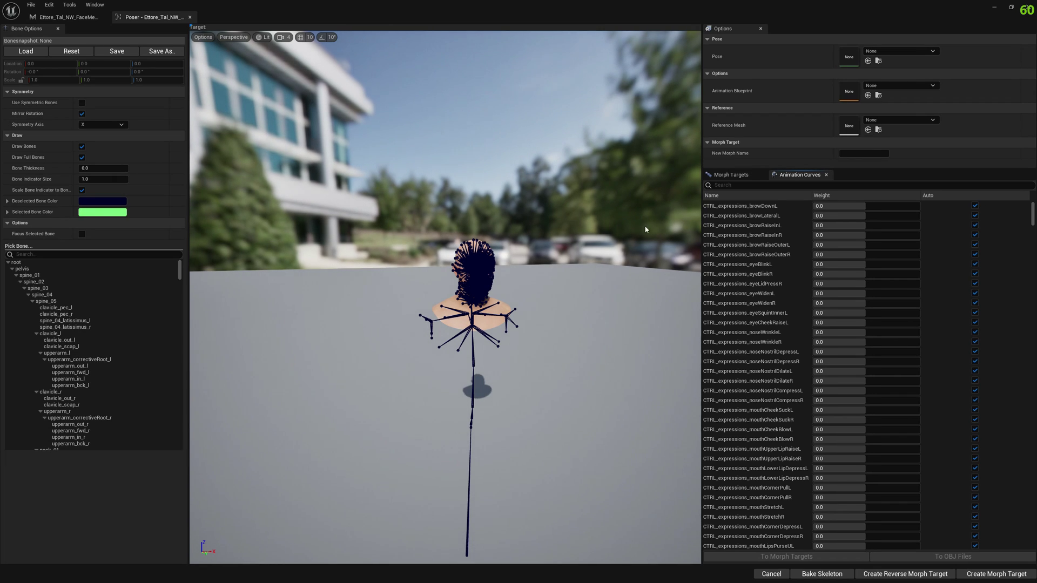
click(822, 573)
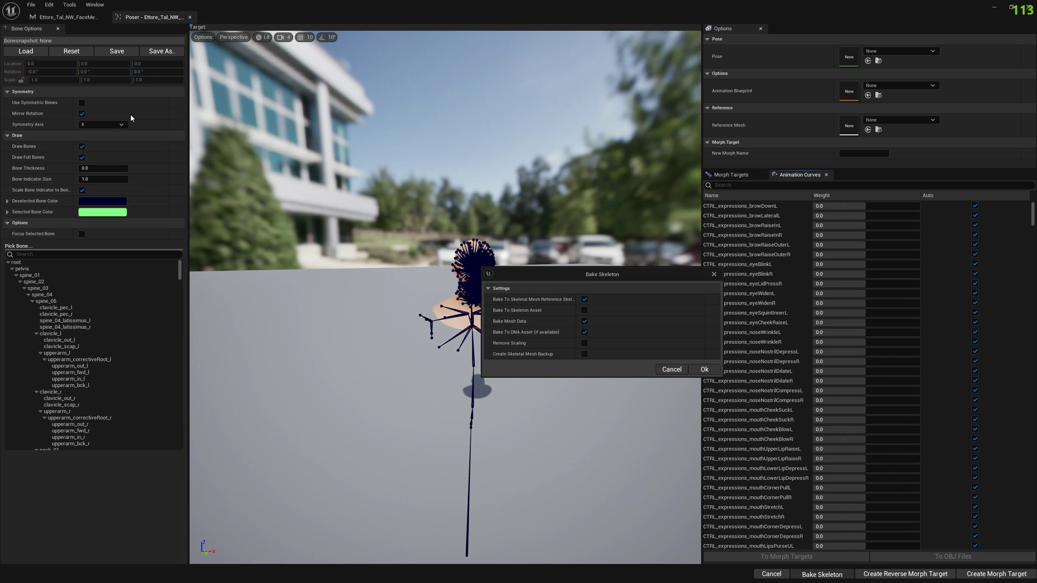
click(714, 370)
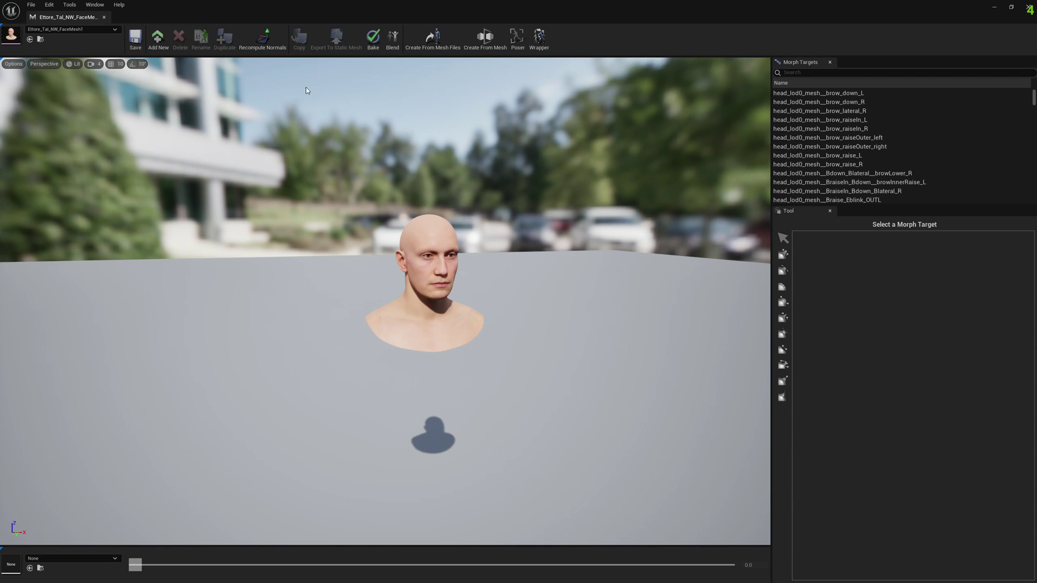
Reopen the face mesh in Poser, turn off Draw Bones and frame the head from the front
click(519, 37)
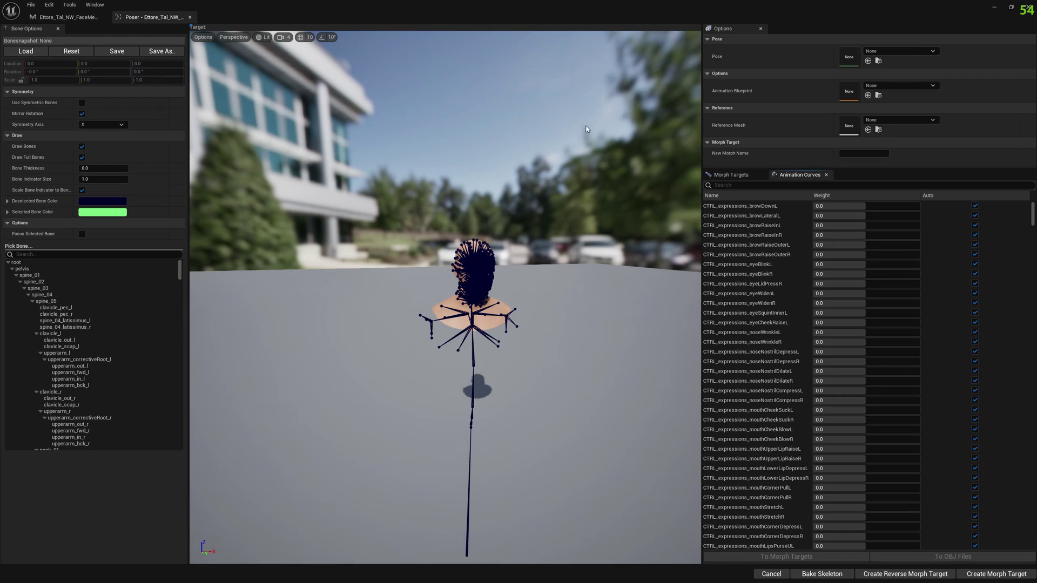
click(81, 147)
mouse_move(491, 305)
right_down()
mouse_move(508, 317)
mouse_move(491, 311)
mouse_move(498, 304)
right_up()
key(w)
key(s)
key(d)
key(a)
Filter the animation curves by "pull", set CTRL_expressions_mouthCornerPullL to weight 1.0 and copy the curve's name
click(771, 185)
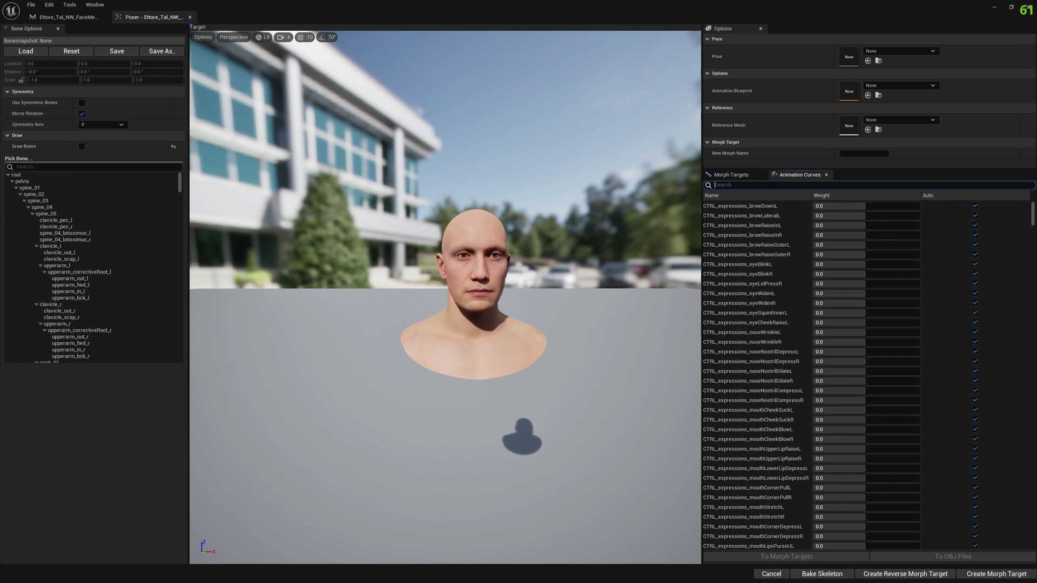
text(pull)
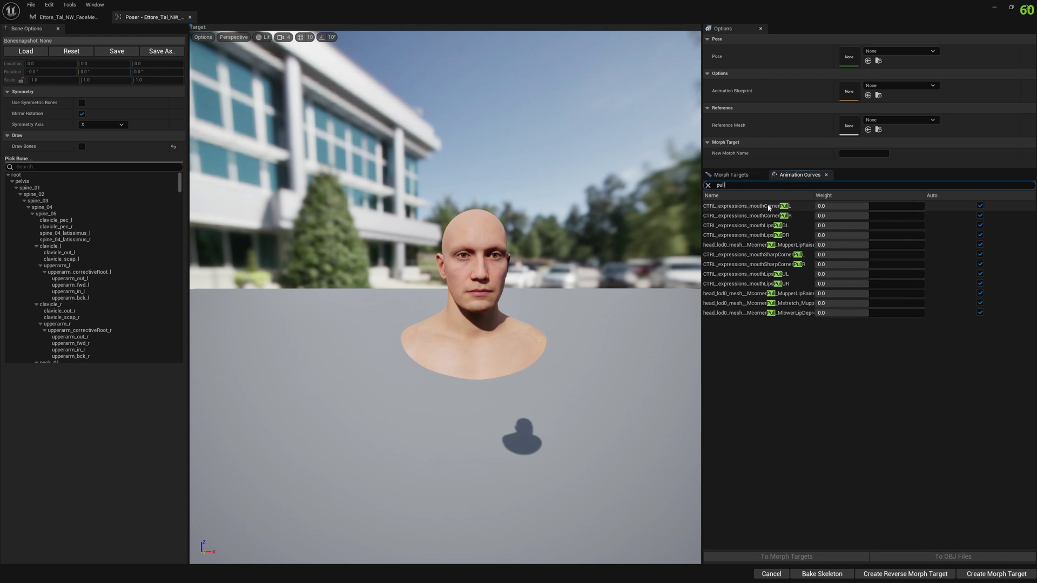
click(770, 206)
drag(863, 207, 925, 206)
mouse_move(476, 291)
right_down()
mouse_move(508, 303)
mouse_move(503, 270)
mouse_move(459, 297)
mouse_move(470, 287)
right_up()
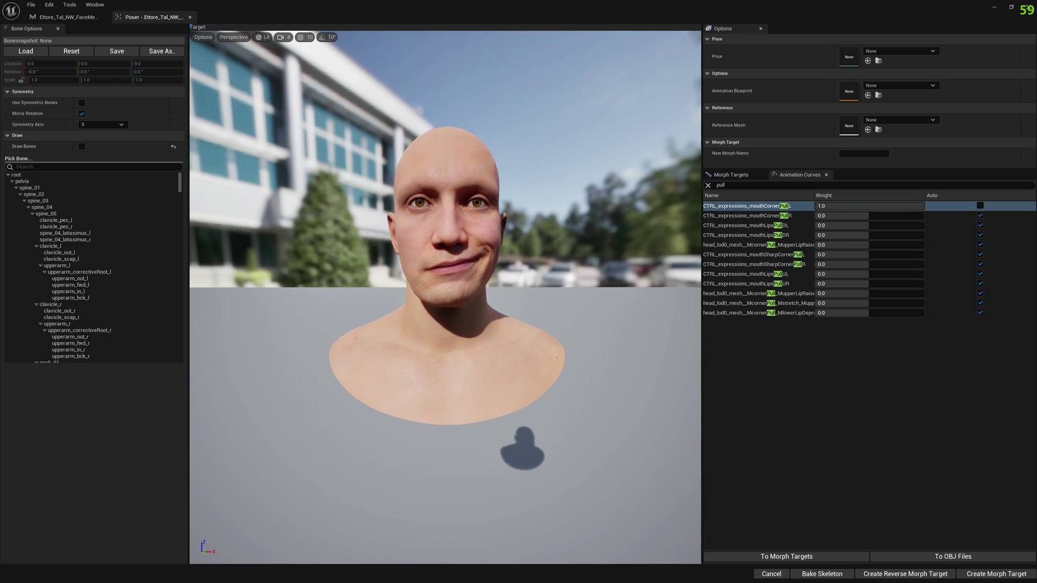
right_click(765, 209)
click(789, 222)
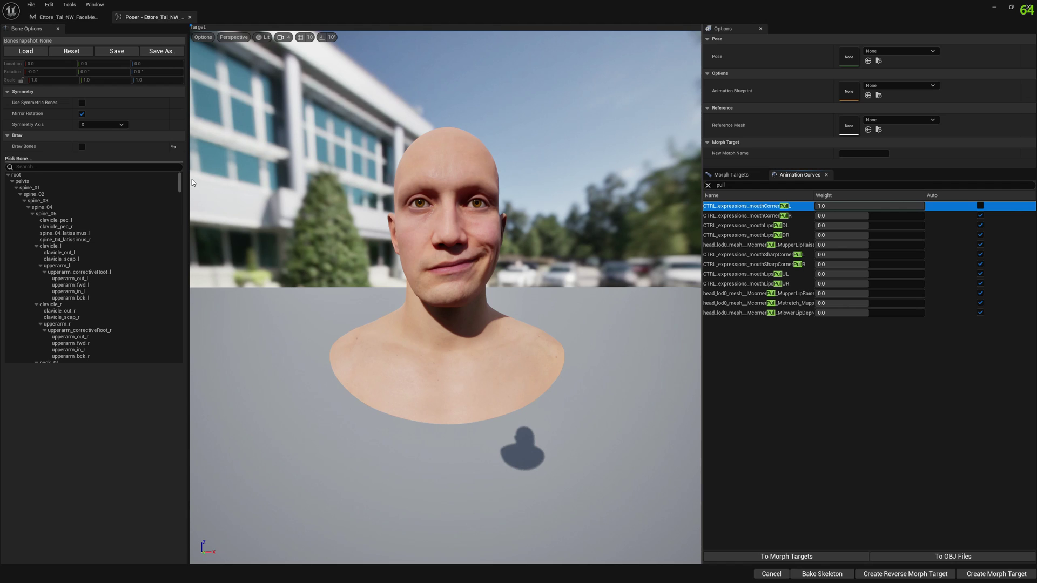
Open Ettore_Tal_NW_FaceMesh1 in its asset editor and create a reference-pose animation named AnimationPose in the Content folder
click(76, 17)
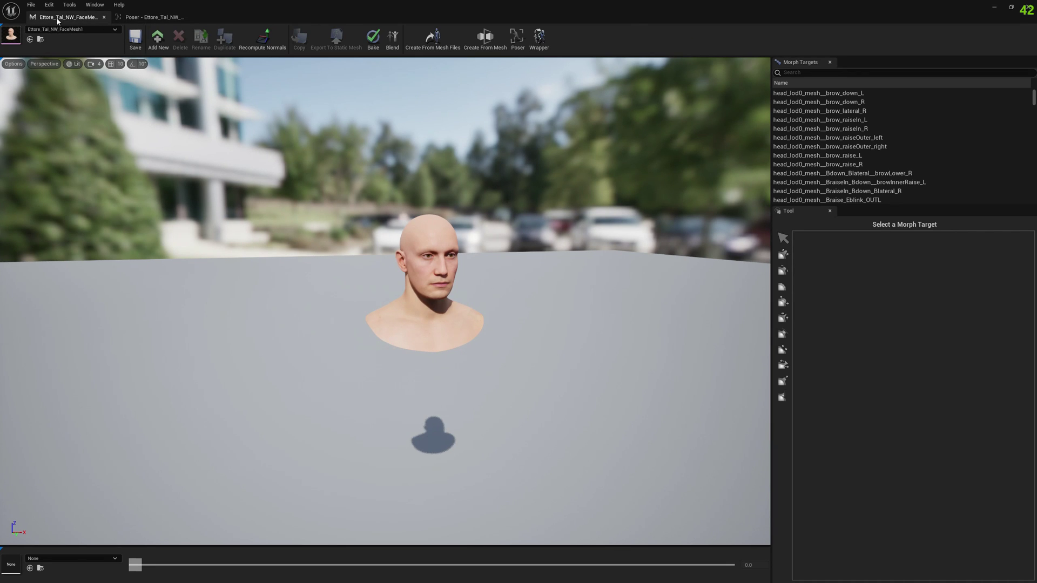
double_click(11, 34)
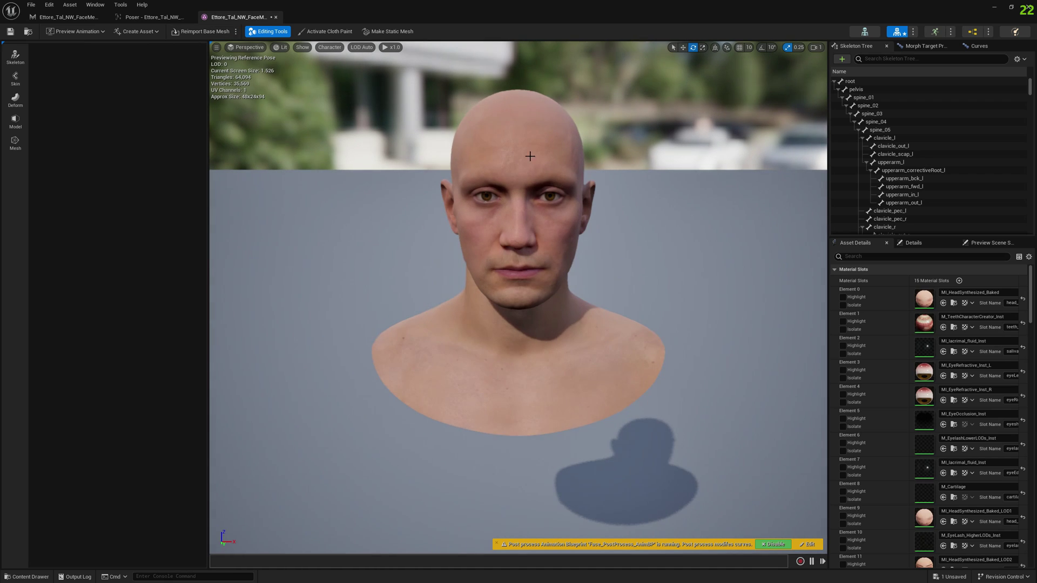
click(136, 31)
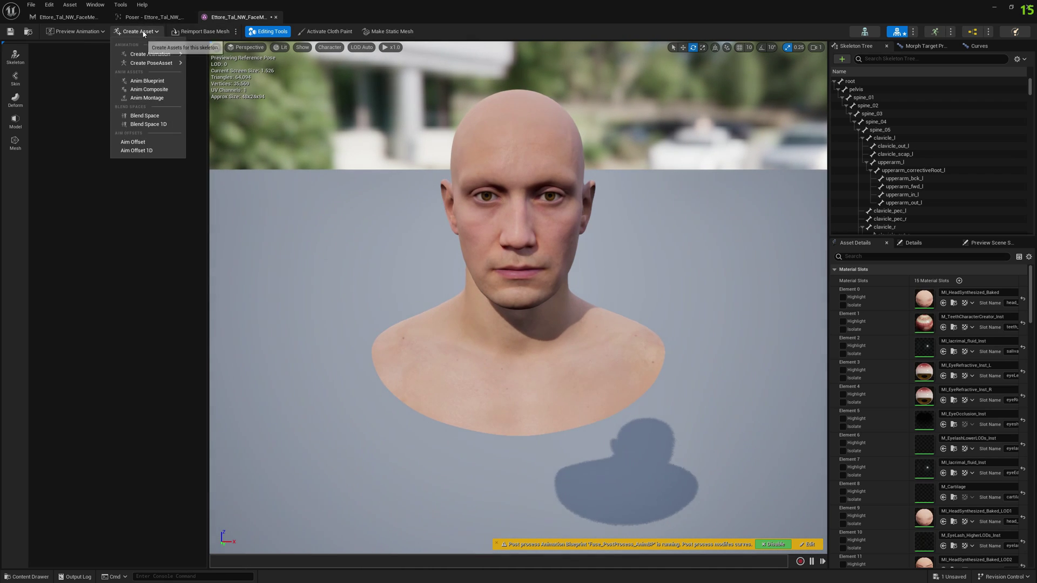
mouse_move(155, 56)
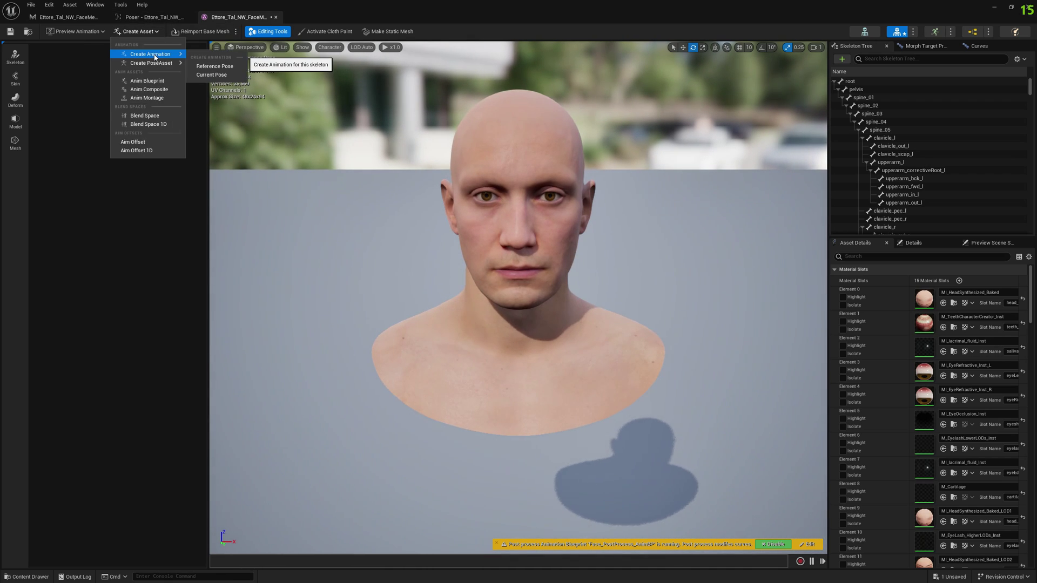
click(214, 66)
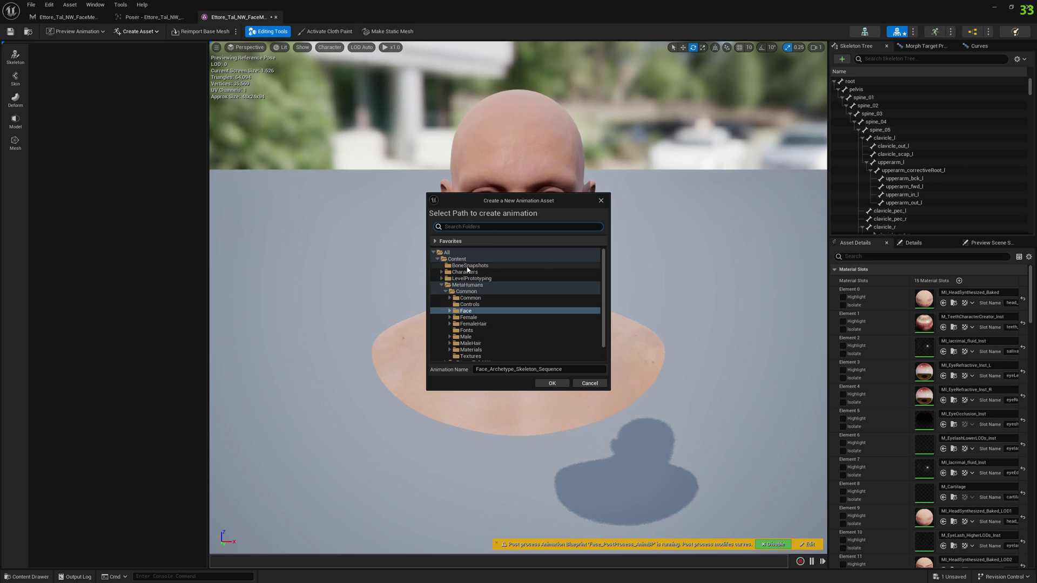
click(457, 259)
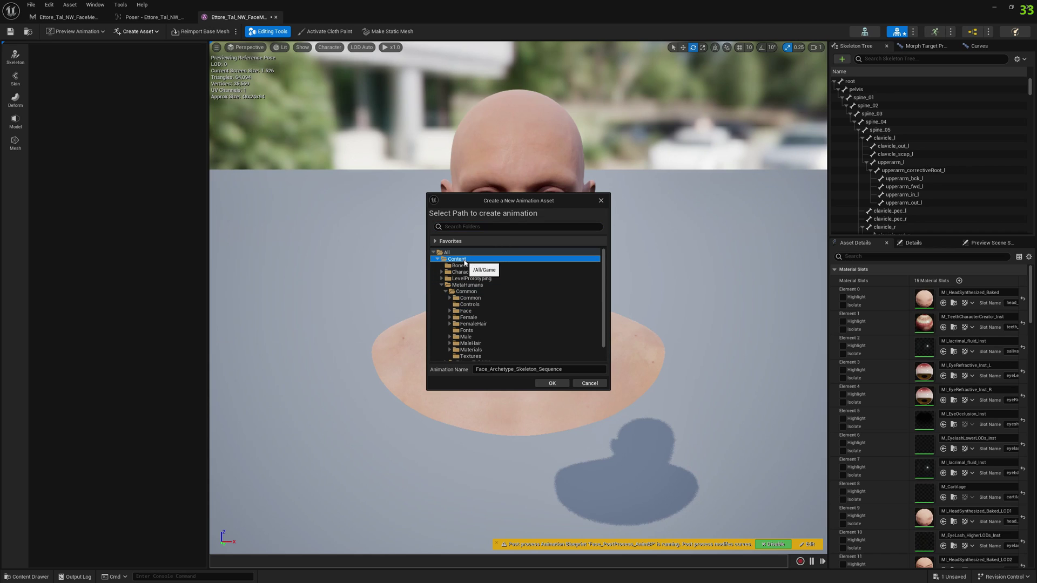
click(560, 371)
text(A)
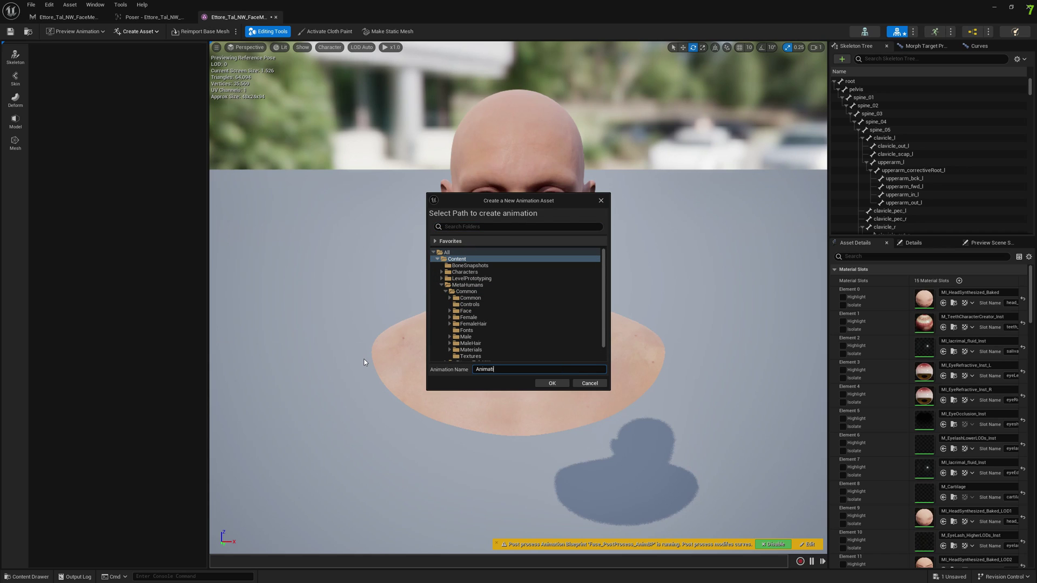
text(nimationPose)
click(552, 383)
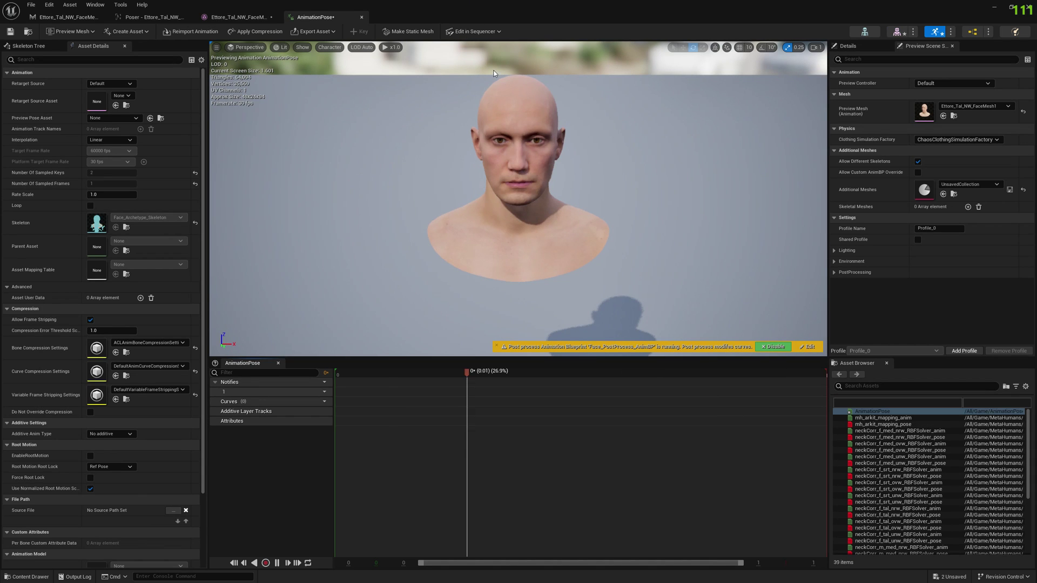
Add the CTRL_expressions_mouthCornerPullL curve to the AnimationPose sequence
click(321, 402)
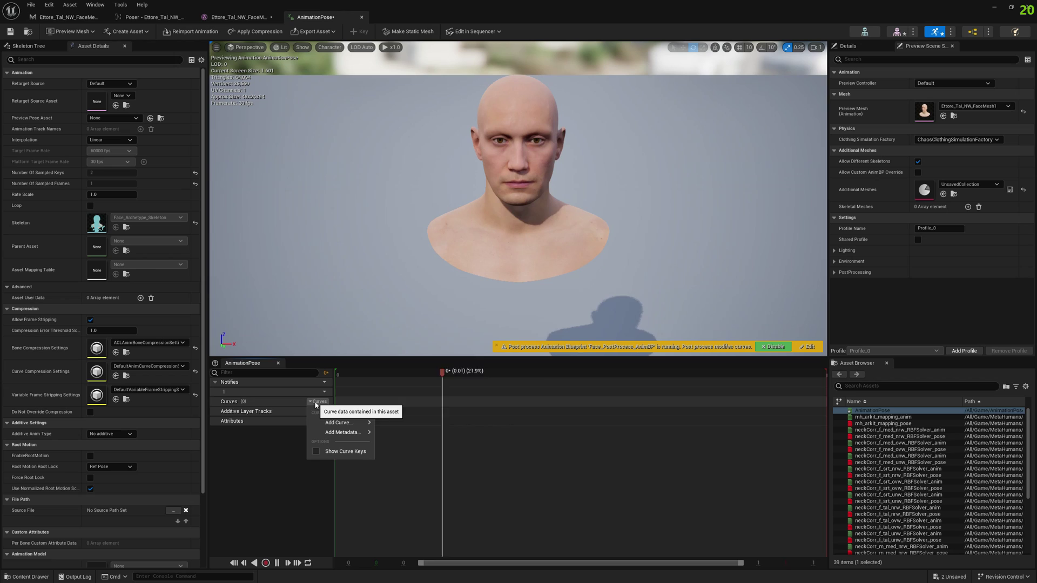
mouse_move(330, 422)
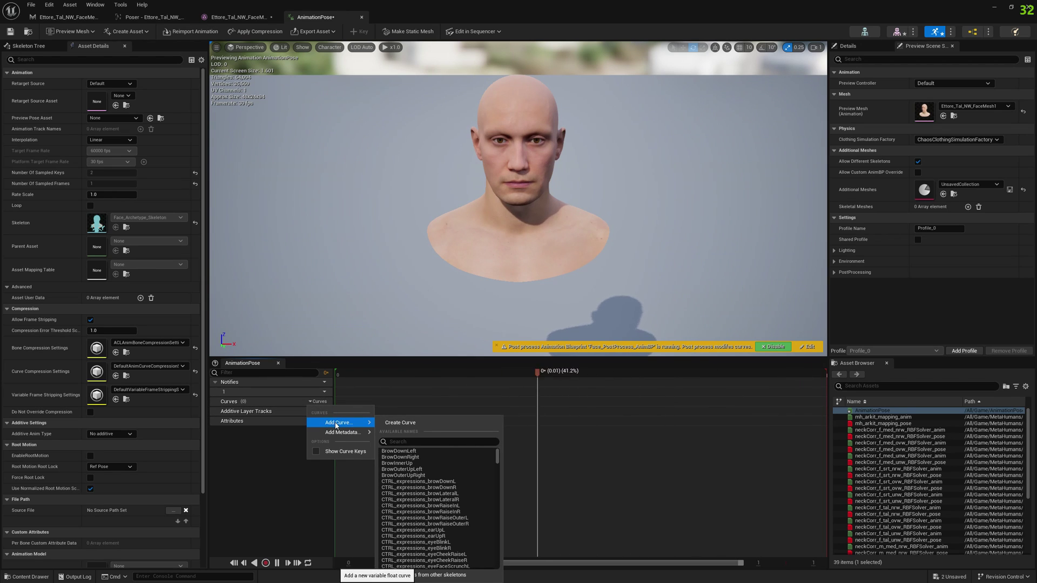
text(CTRL_expressions_mouthCornerPullL)
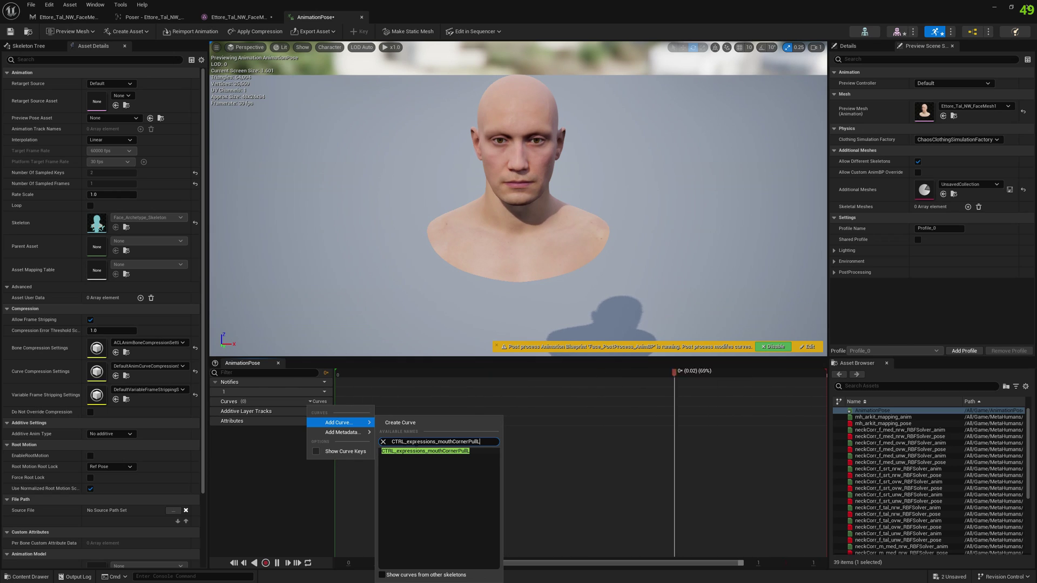
click(449, 452)
Add a key to the mouthCornerPullL curve at time 0 with value 1, and save the animation
click(320, 414)
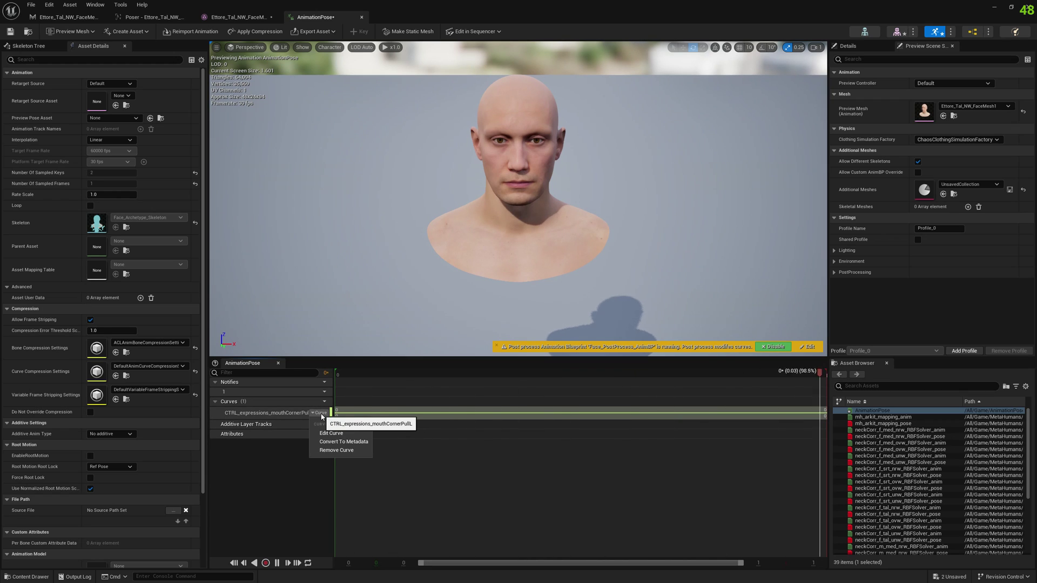
click(339, 432)
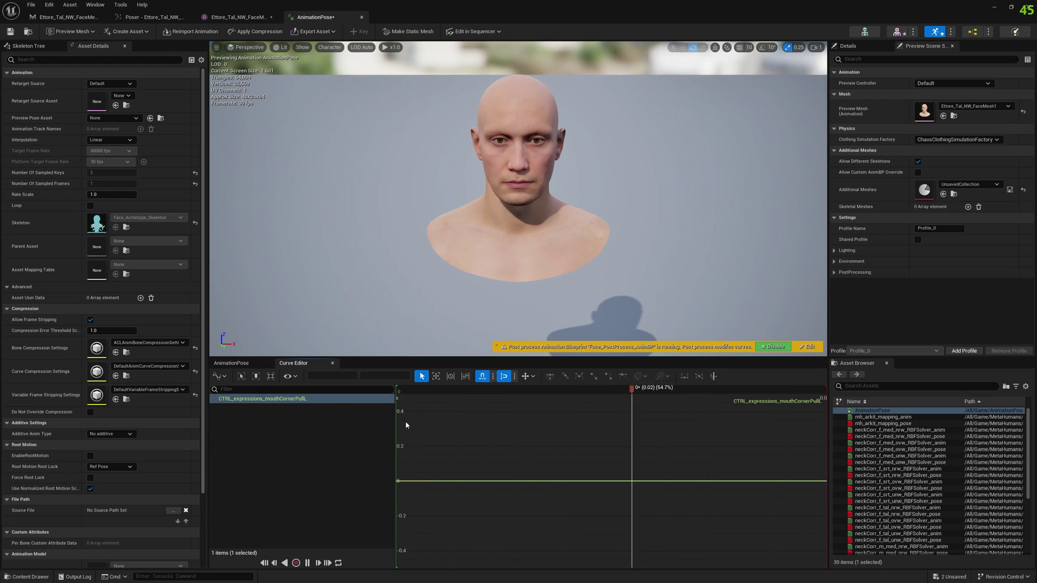
right_click(405, 480)
click(423, 496)
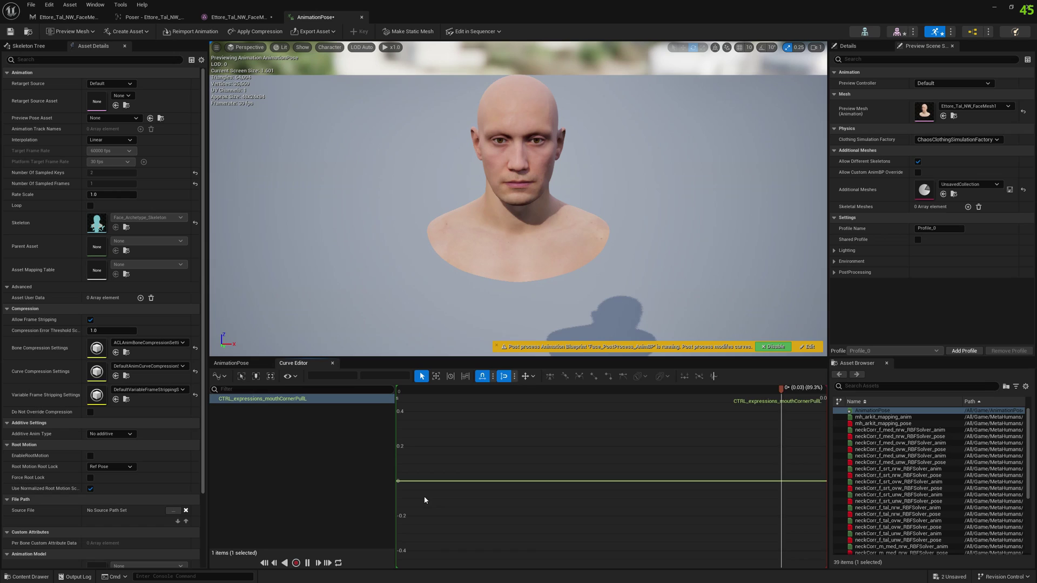
click(332, 376)
text(0)
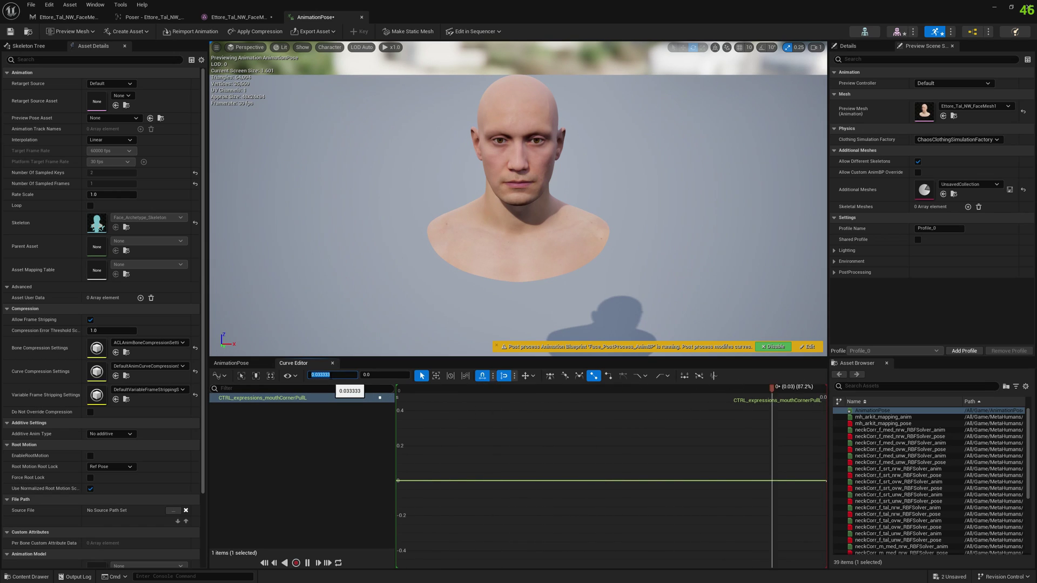
click(386, 376)
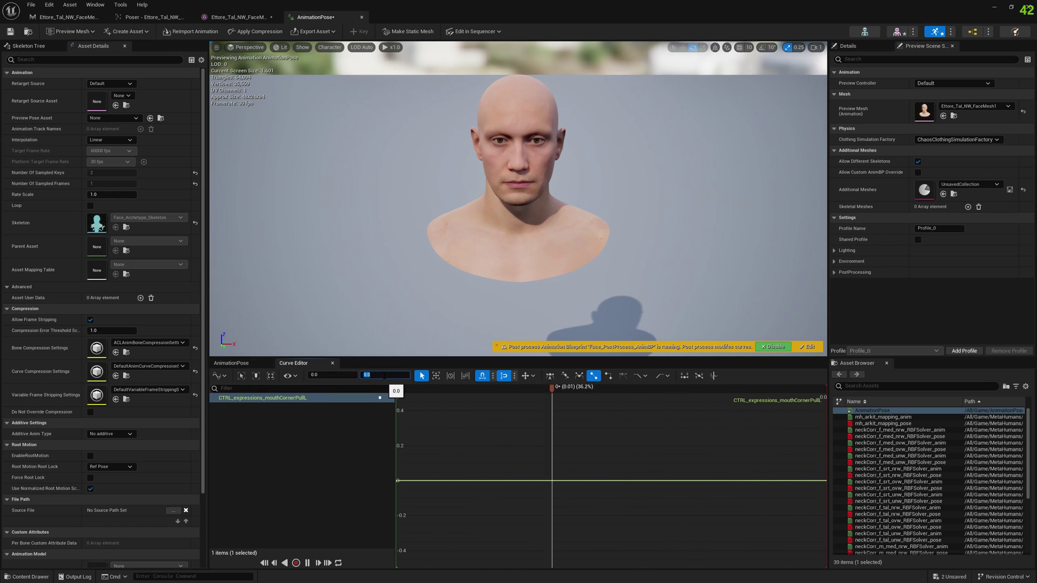
text(1)
key(Return)
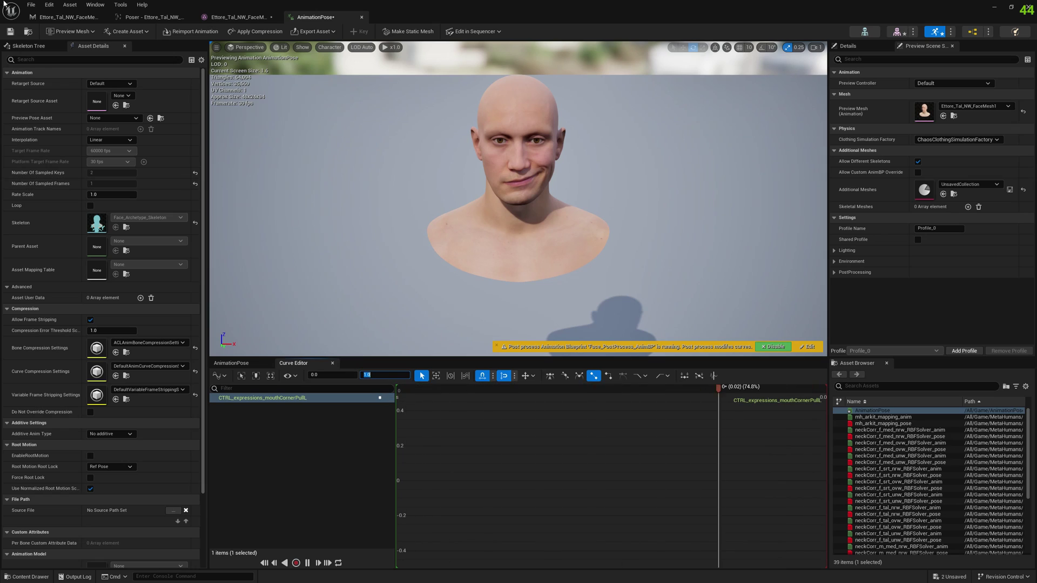
key(ctrl+s)
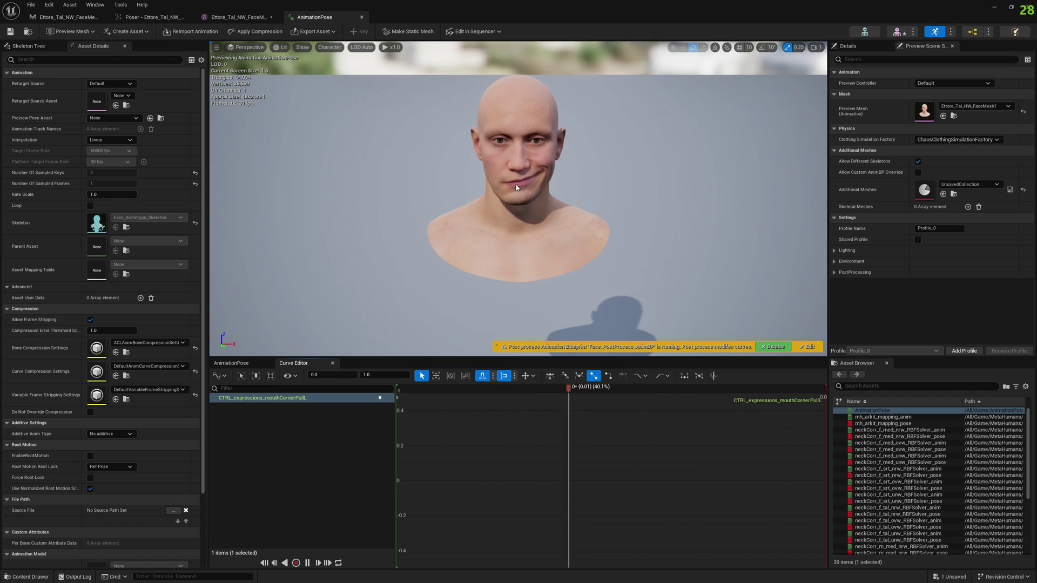
Switch to the face mesh in Mesh Morpher and set AnimationPose as its preview animation
click(57, 19)
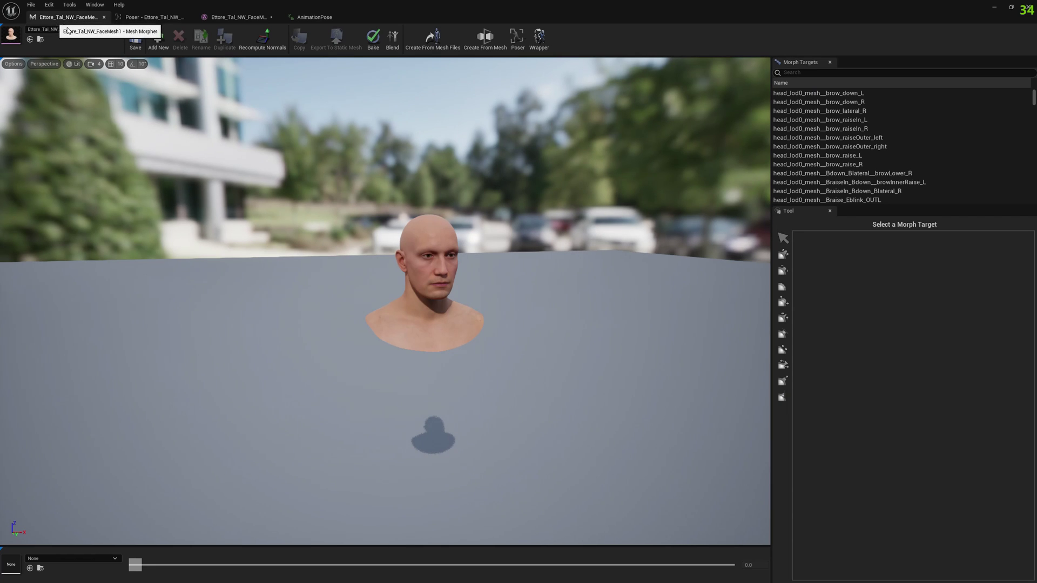
right_drag(431, 399, 459, 390)
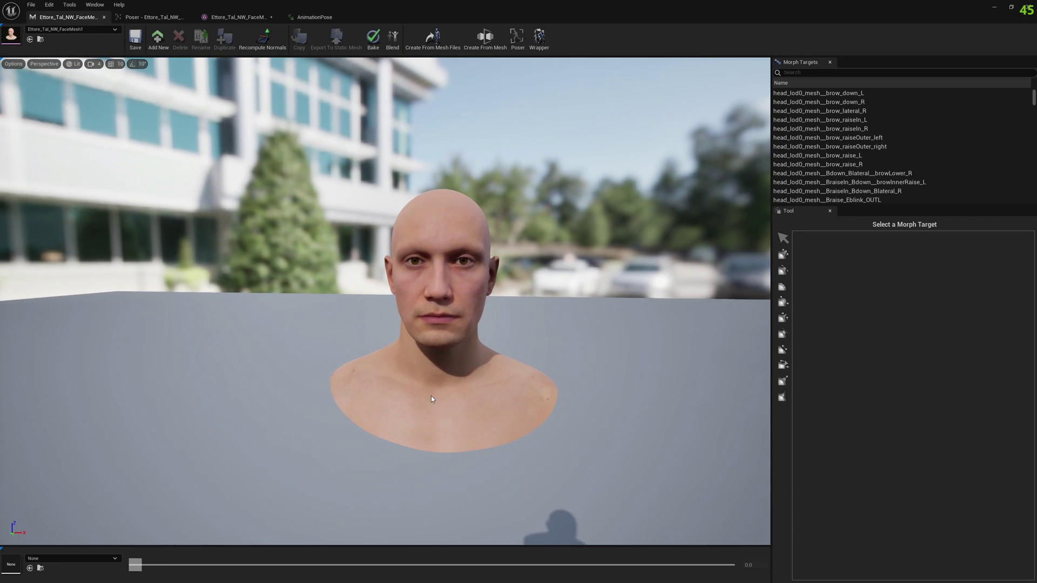
click(95, 559)
click(81, 465)
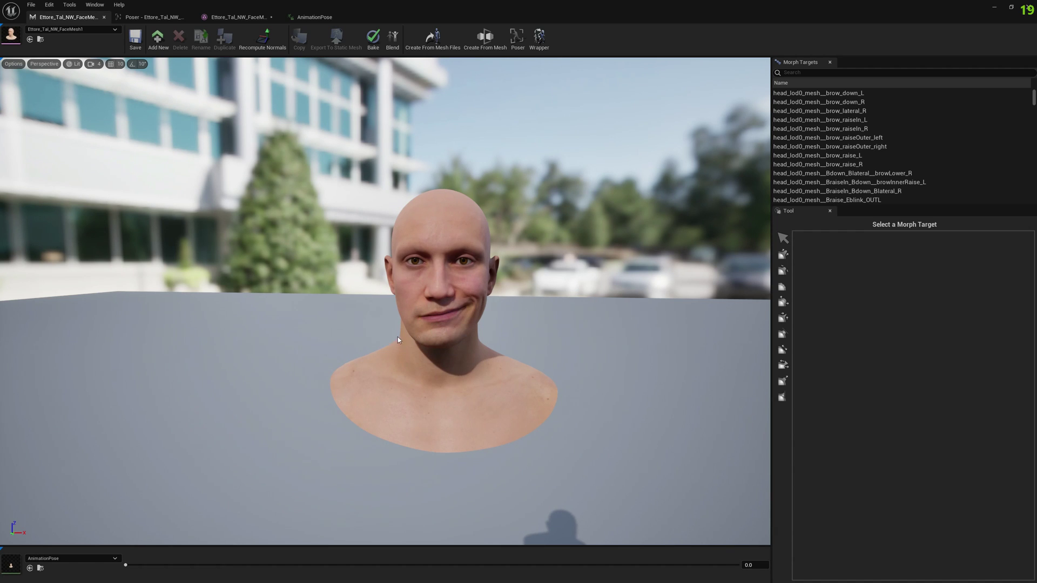
Add a morph target named MoutCornerPullL_Modified and open it for editing
click(158, 37)
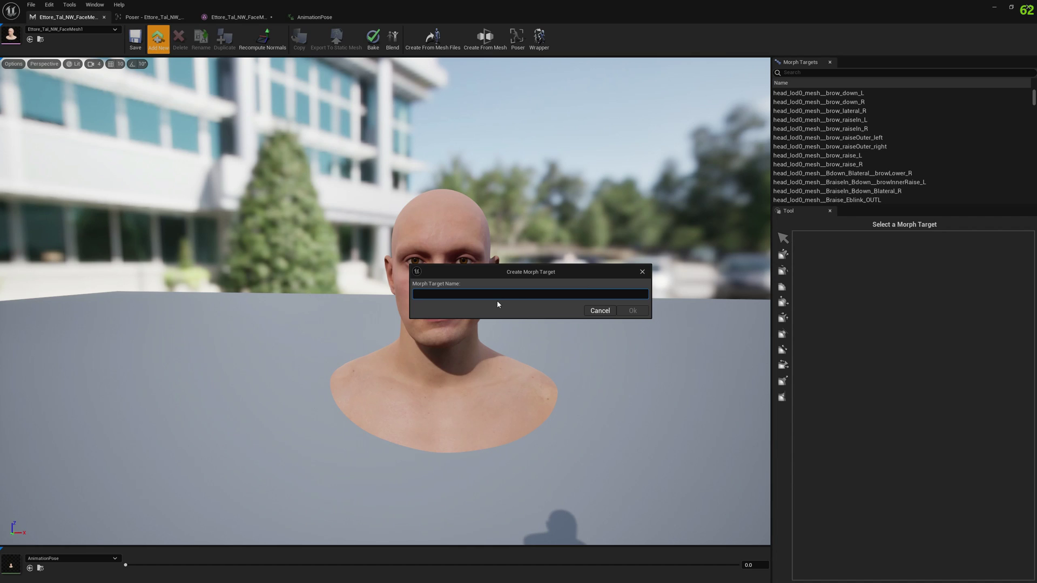
text(MoutCornerPullL_Modified)
click(633, 311)
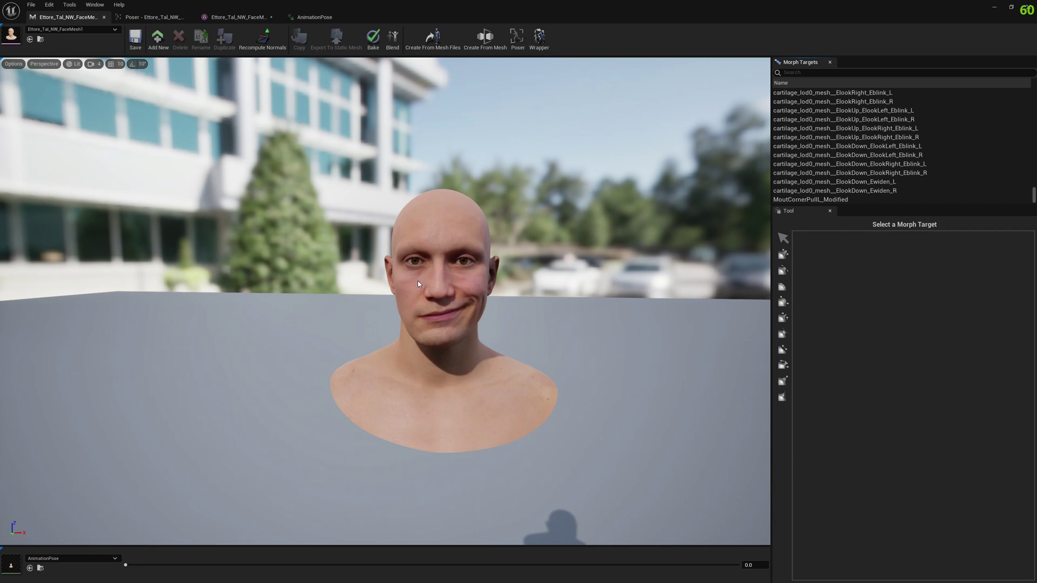
click(838, 200)
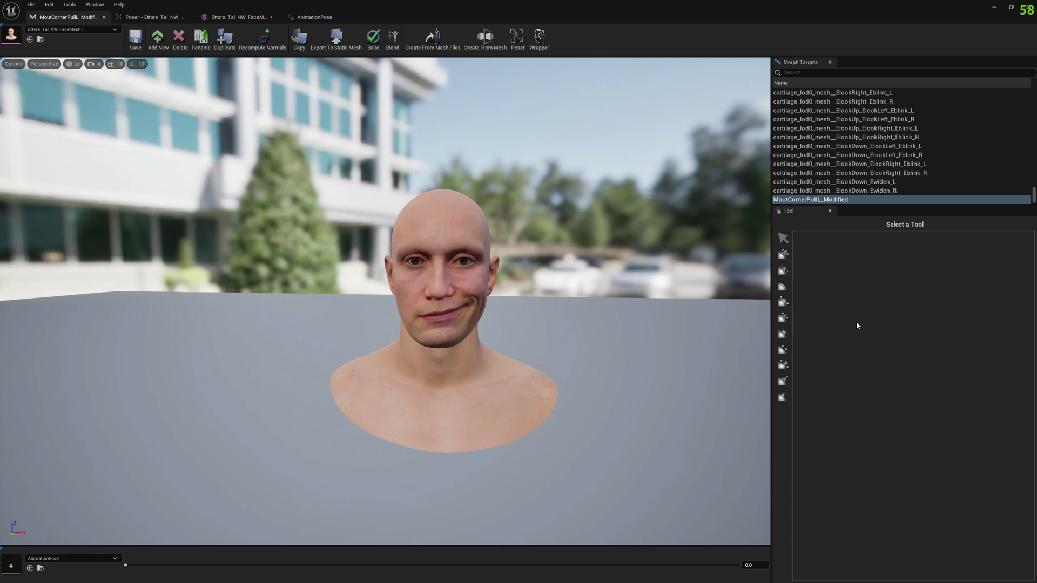
With the Move Tool, pull at the character's left mouth corner using a smaller 0.15 brush, and lower Indicator Sphere Alpha to 0.216
click(783, 238)
middle_drag(514, 336, 452, 307)
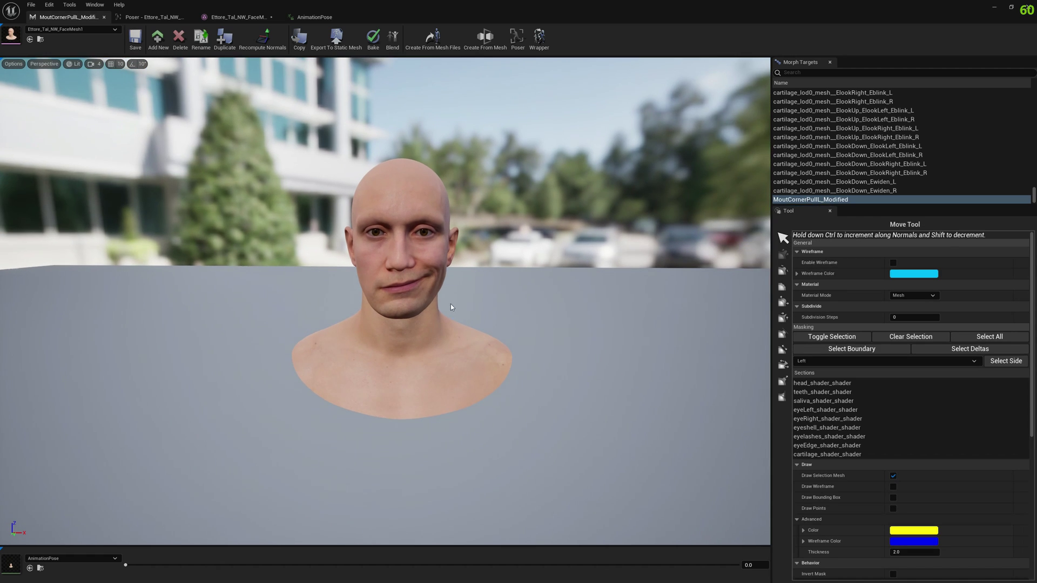
right_drag(423, 276, 427, 281)
scroll(424, 276, up, 4)
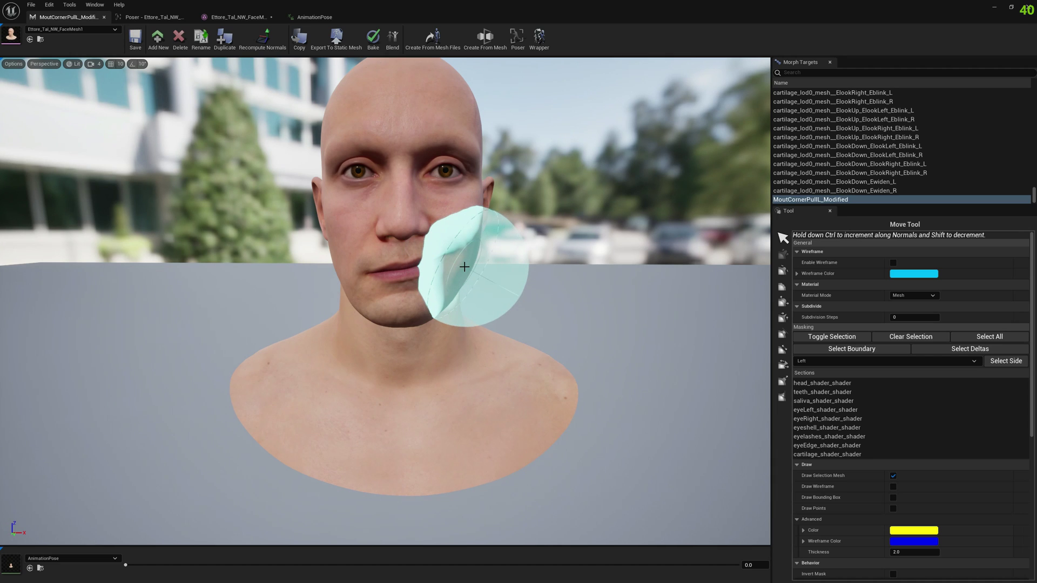
key(bracketleft)
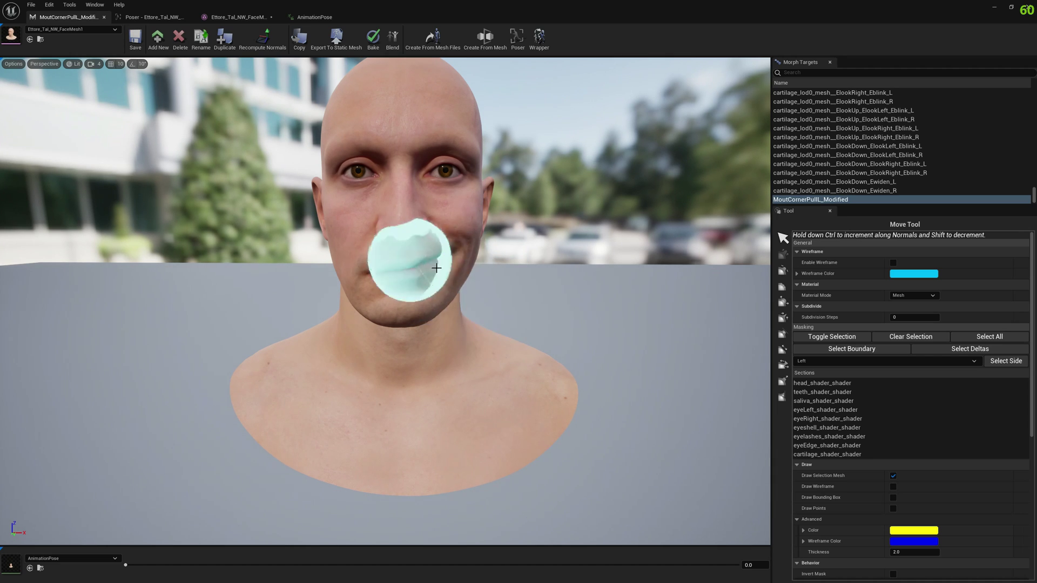
drag(412, 261, 459, 252)
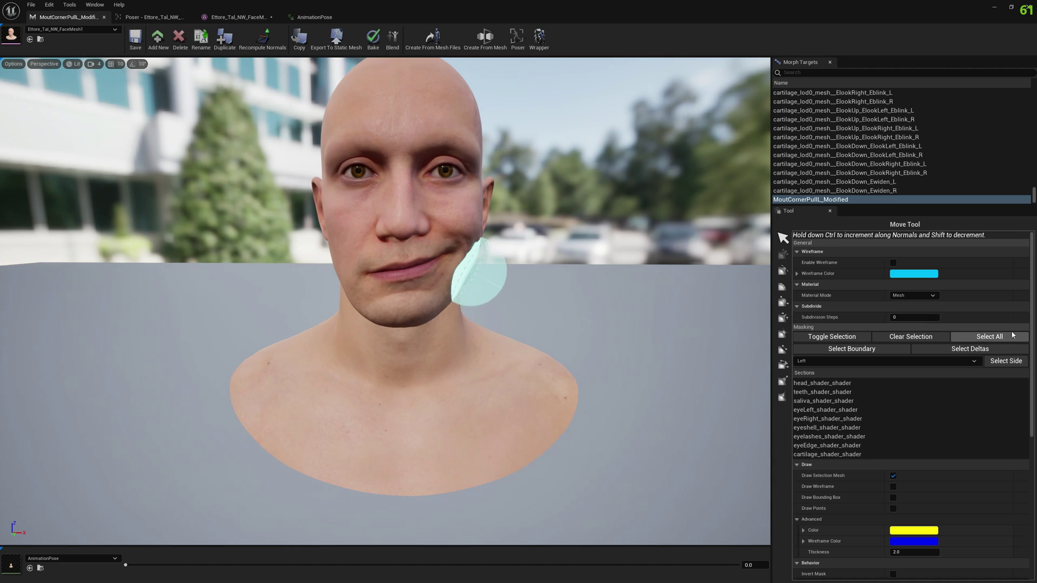
drag(1033, 346, 1034, 485)
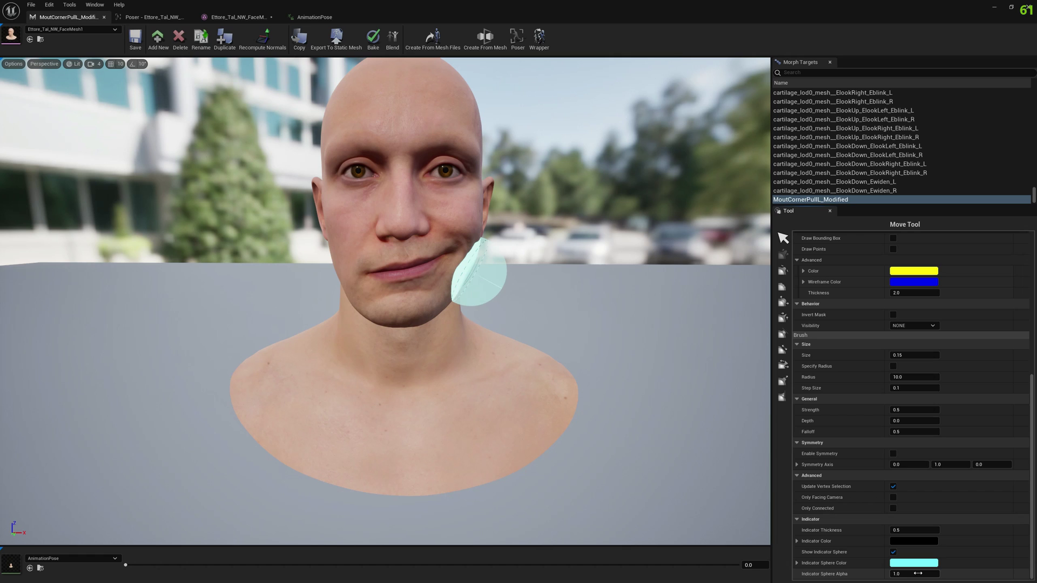
mouse_move(913, 573)
mouse_down()
mouse_move(881, 574)
mouse_move(901, 574)
mouse_up()
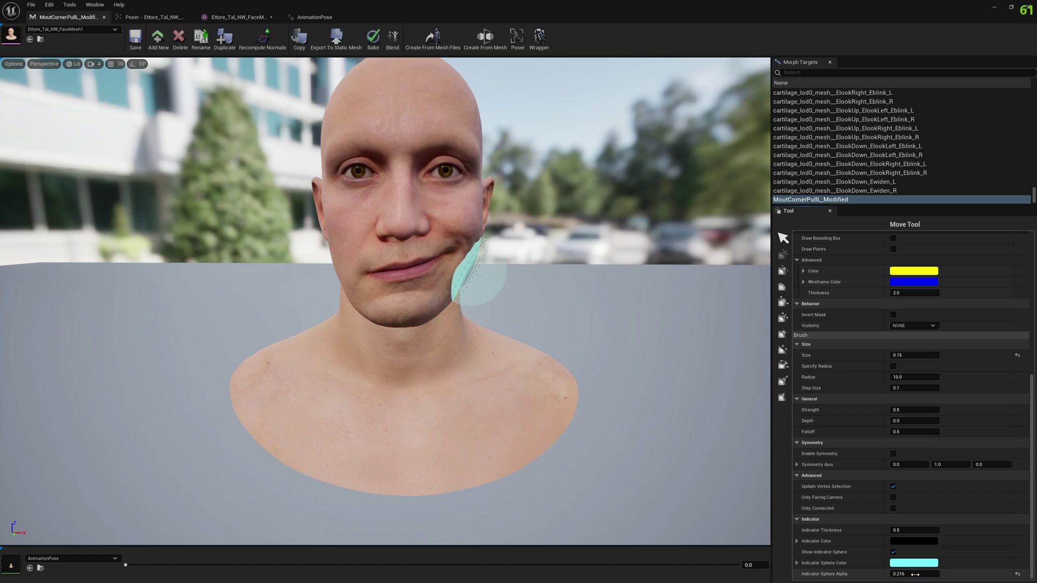
Pull the character's left mouth corner and cheek upward and outward with the Move Tool to exaggerate the smile
mouse_move(450, 268)
right_down()
mouse_move(502, 268)
mouse_move(501, 255)
right_up()
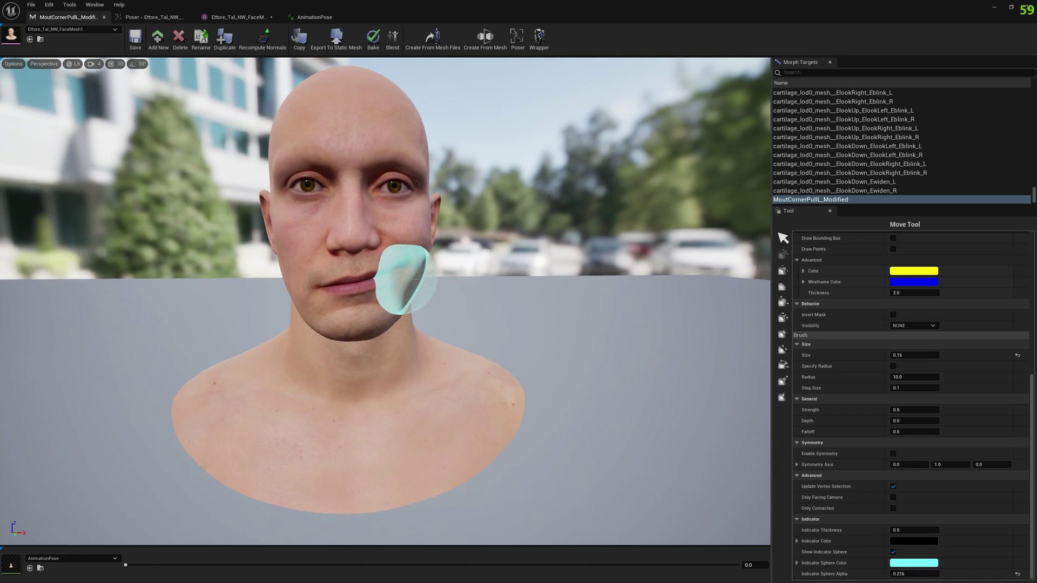
mouse_move(407, 272)
mouse_down()
mouse_move(421, 235)
mouse_move(417, 248)
mouse_up()
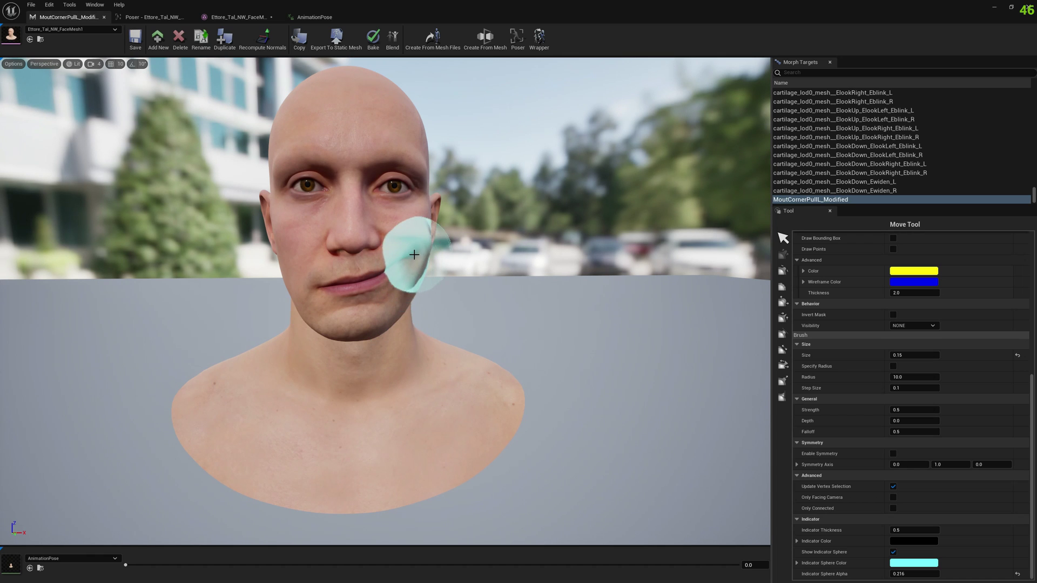
right_drag(432, 398, 479, 387)
right_drag(385, 410, 379, 367)
key(w)
key(s)
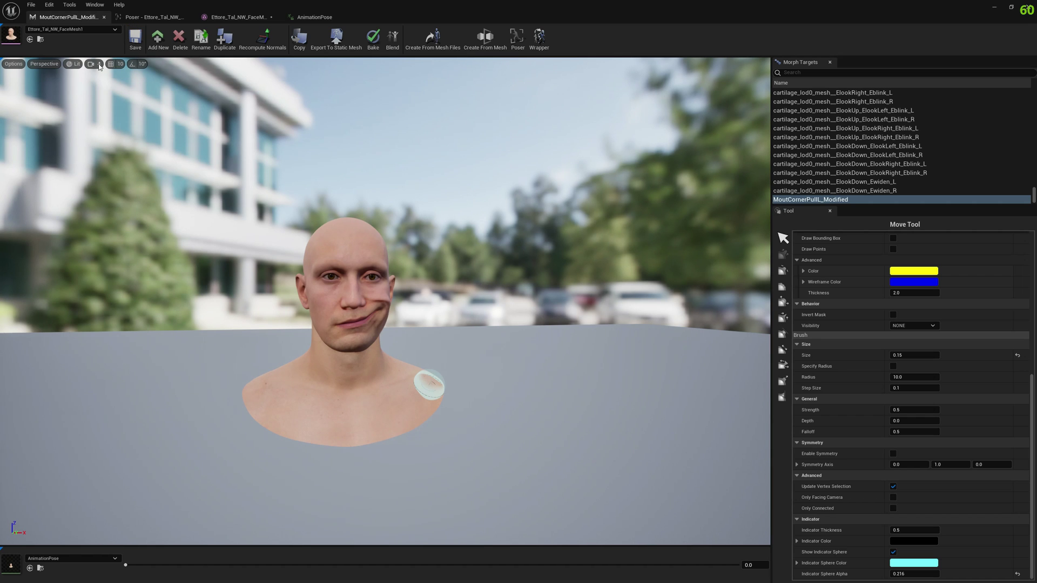
Lower the camera speed to 1 for a close-up of the cheek, and undo a trial with the Smooth Tool
click(95, 64)
drag(117, 82, 99, 86)
scroll(382, 289, up, 8)
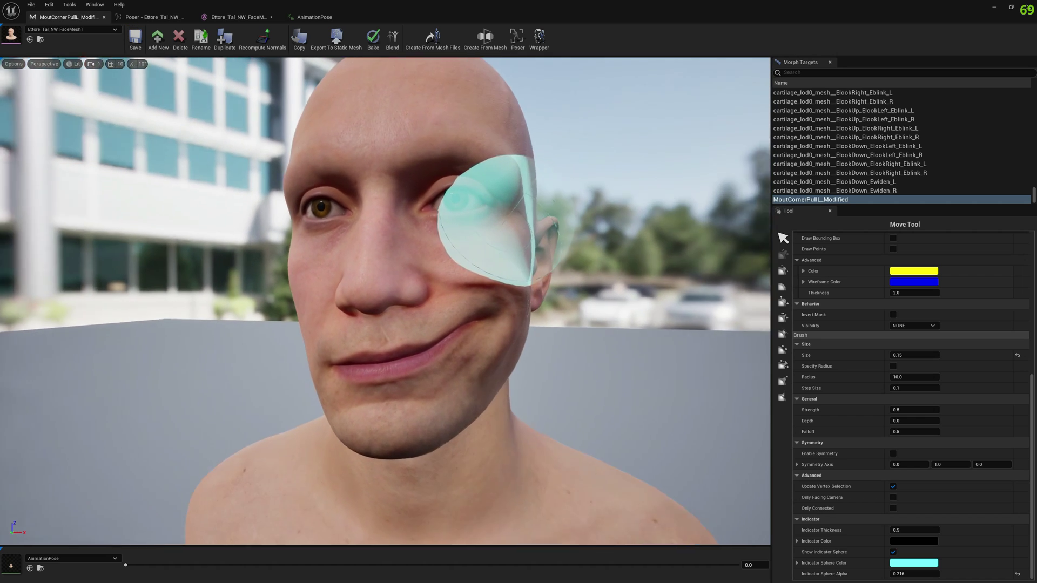
right_drag(415, 309, 405, 306)
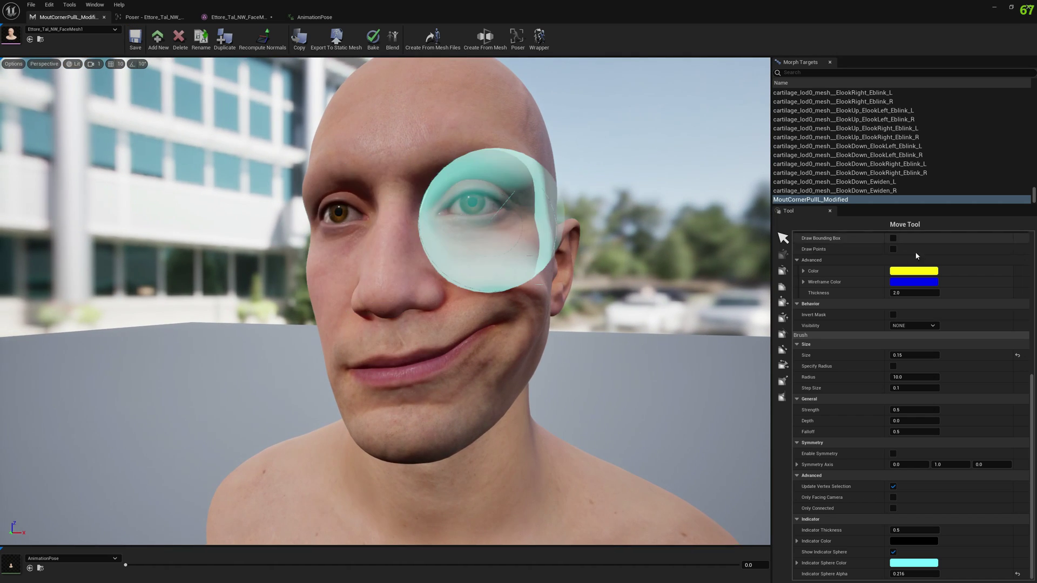
click(785, 289)
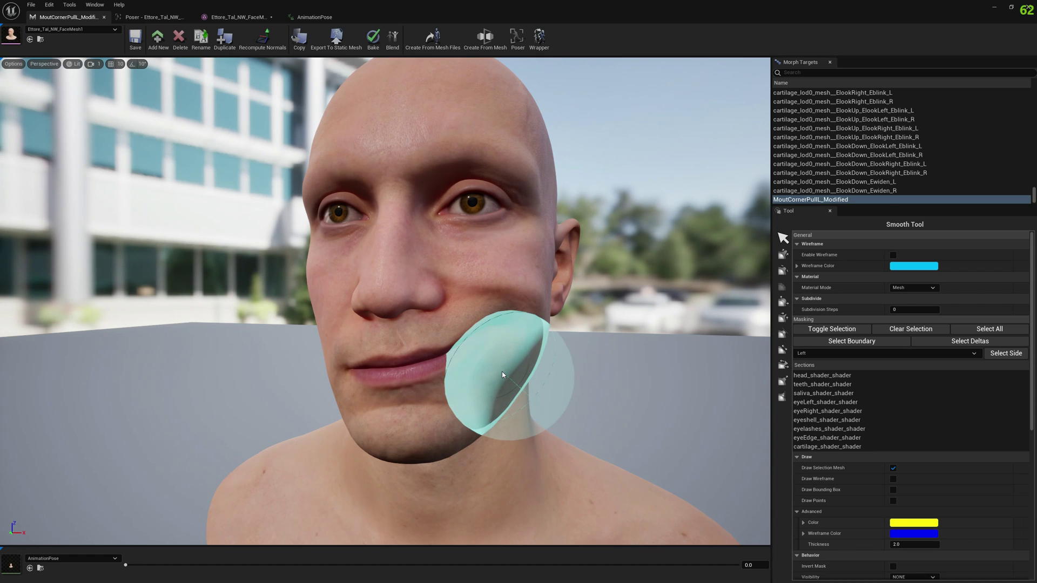
key(ctrl+z)
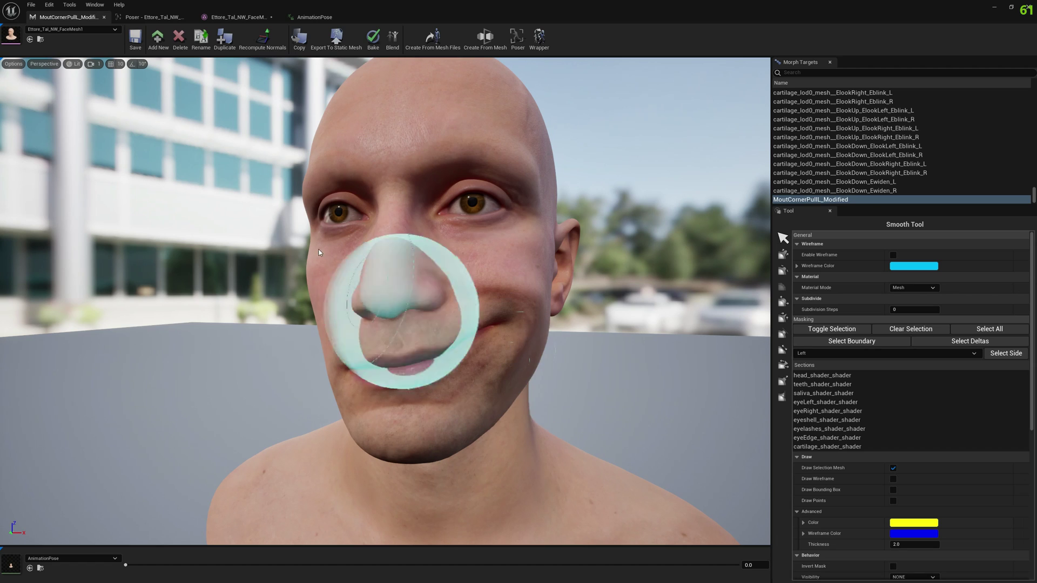
Enable Update DNA Asset Blendshapes in the Mesh Morpher plug-in settings and close the preferences
click(50, 6)
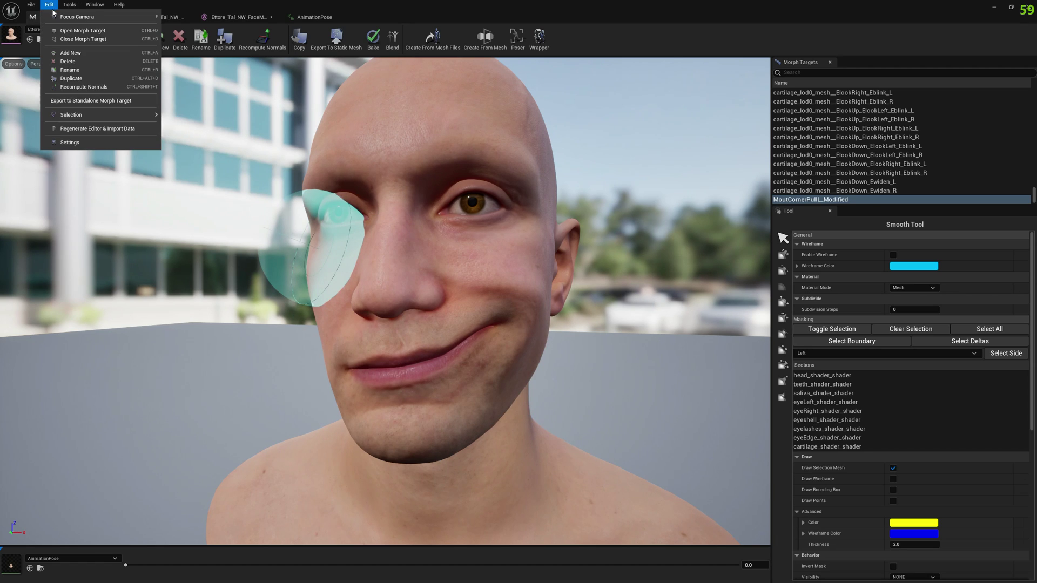
click(69, 142)
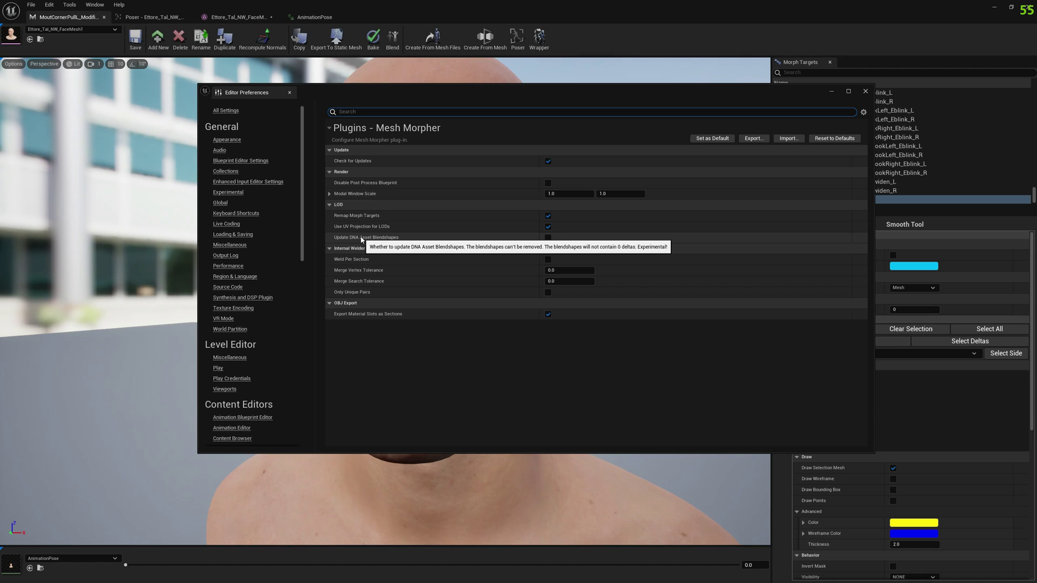
click(548, 237)
click(865, 92)
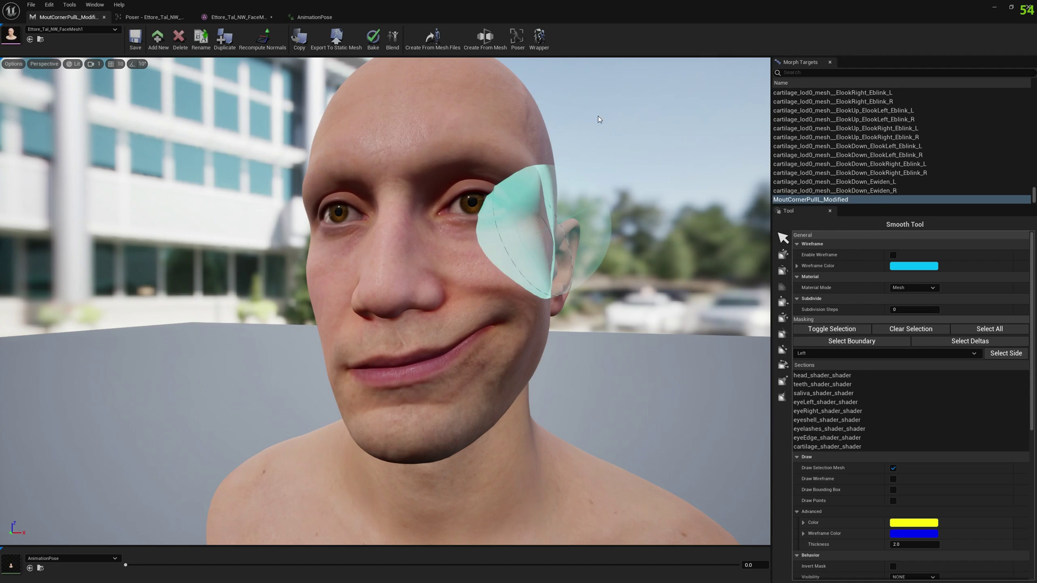
Save the sculpted MoutCornerPullL_Modified morph target to the face mesh and confirm saving the related assets
click(136, 40)
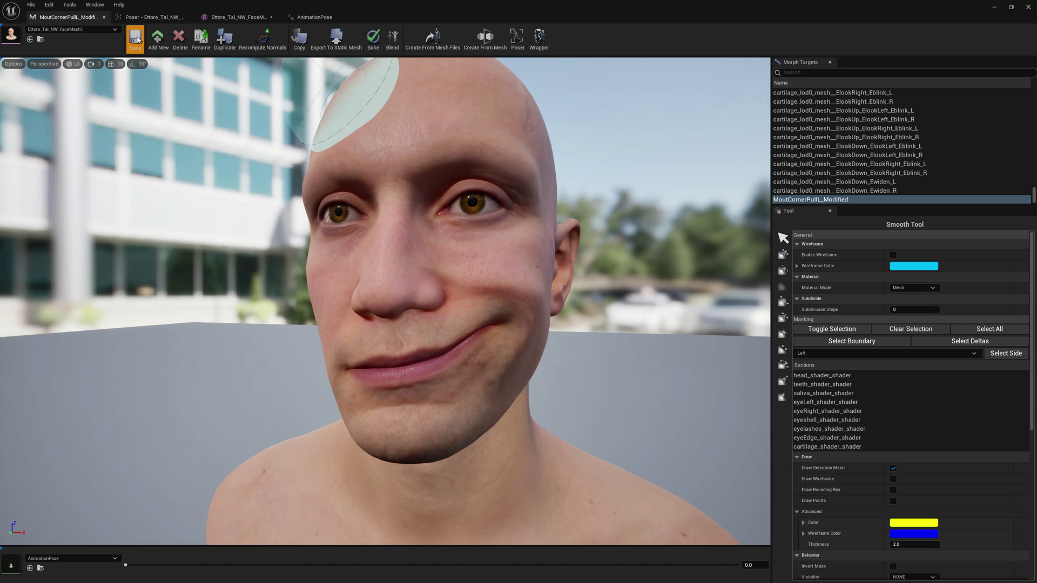
click(136, 39)
click(542, 387)
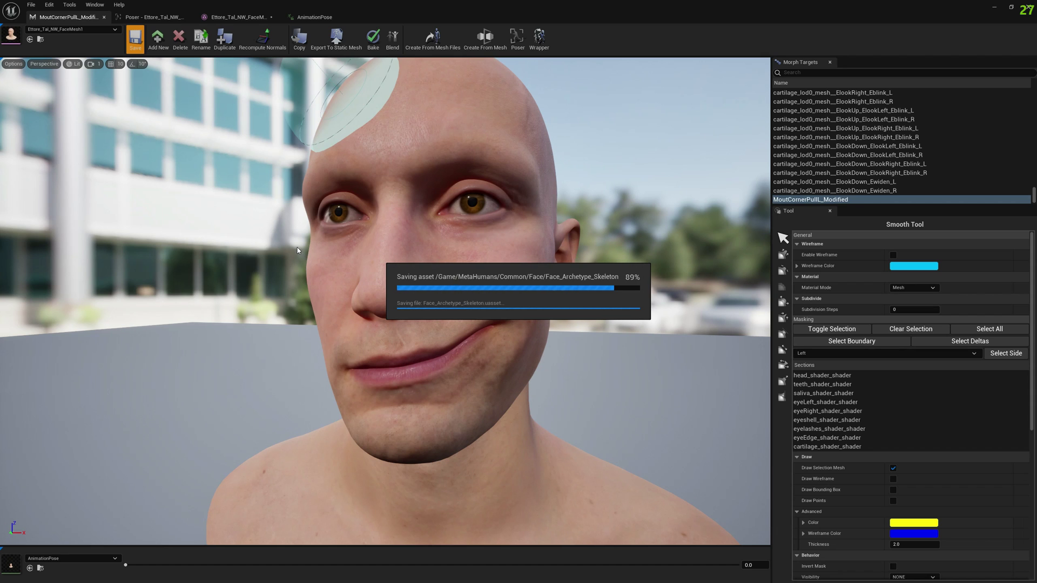
In Poser, set the CTRL_expressions_mouthCornerPullL curve and the MoutCornerPullL_Modified morph target both to weight 1.0
click(152, 17)
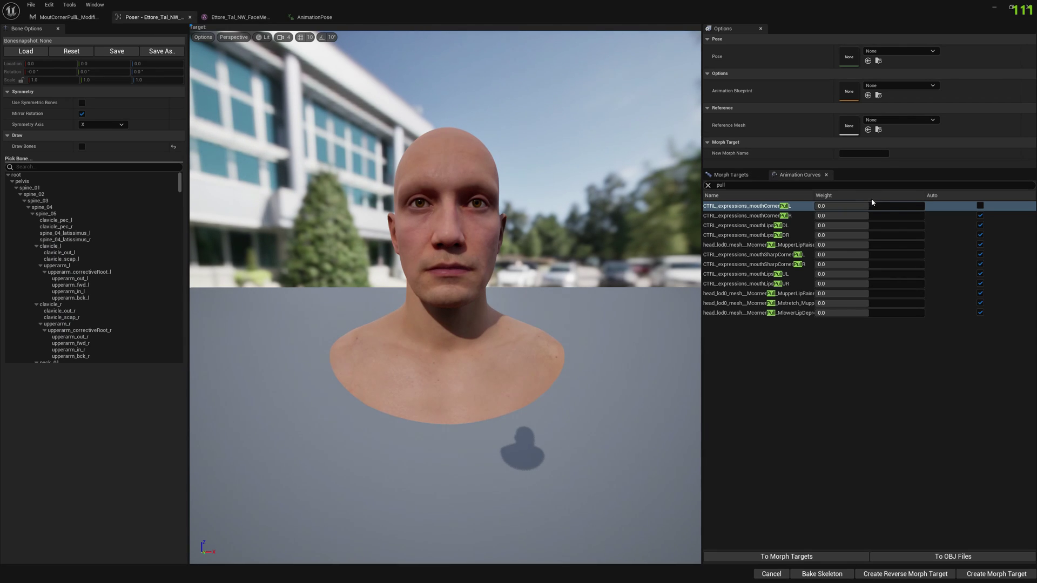
drag(865, 207, 896, 207)
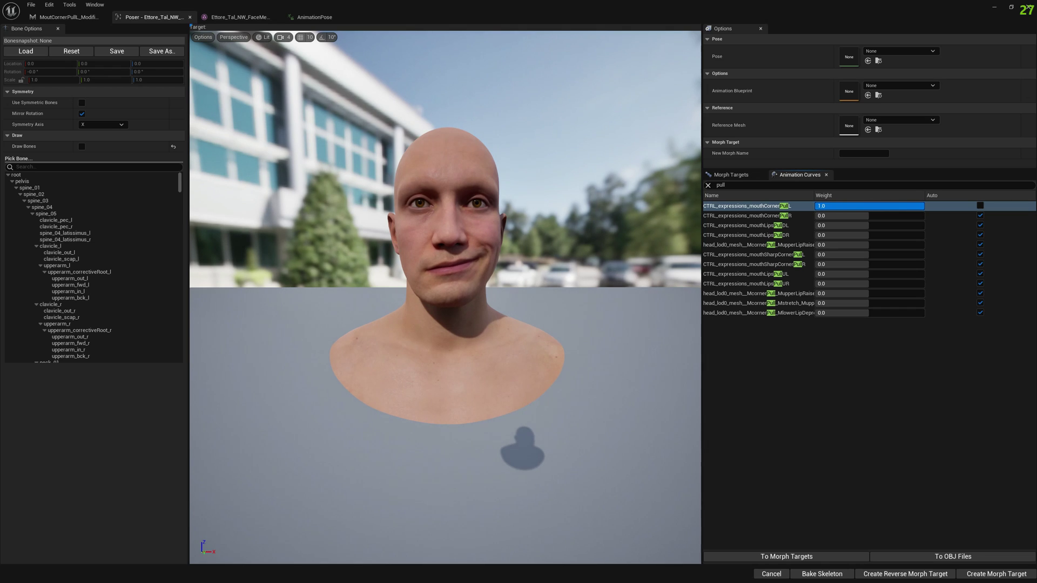
click(745, 175)
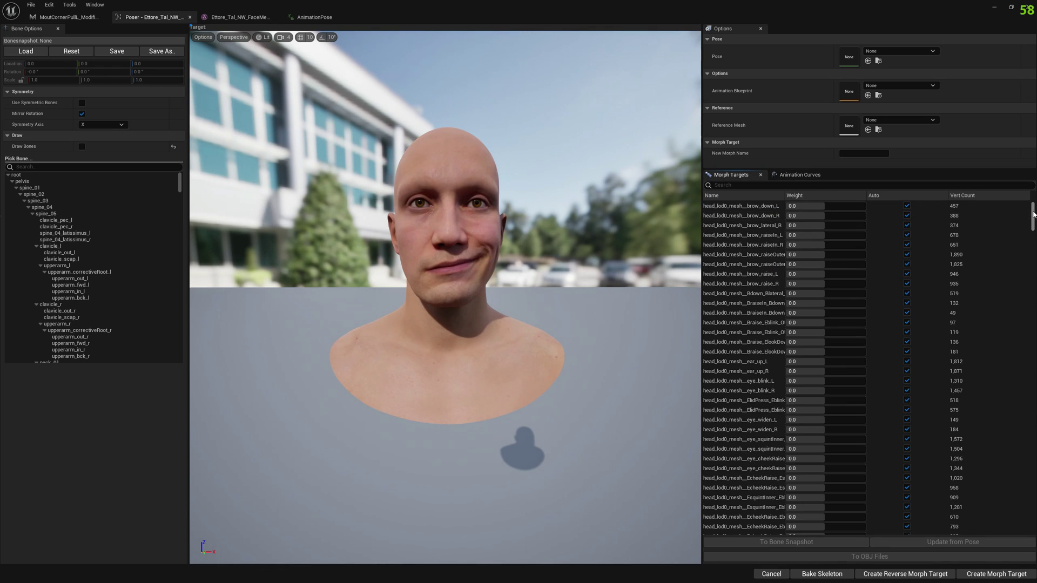
drag(1032, 216, 1032, 524)
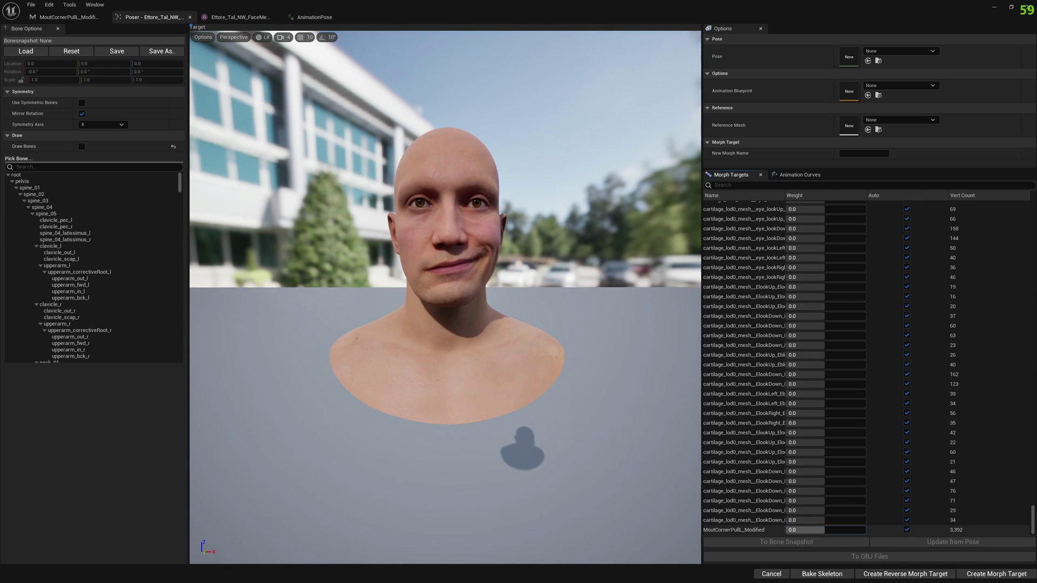
drag(827, 530, 866, 530)
right_drag(648, 378, 668, 370)
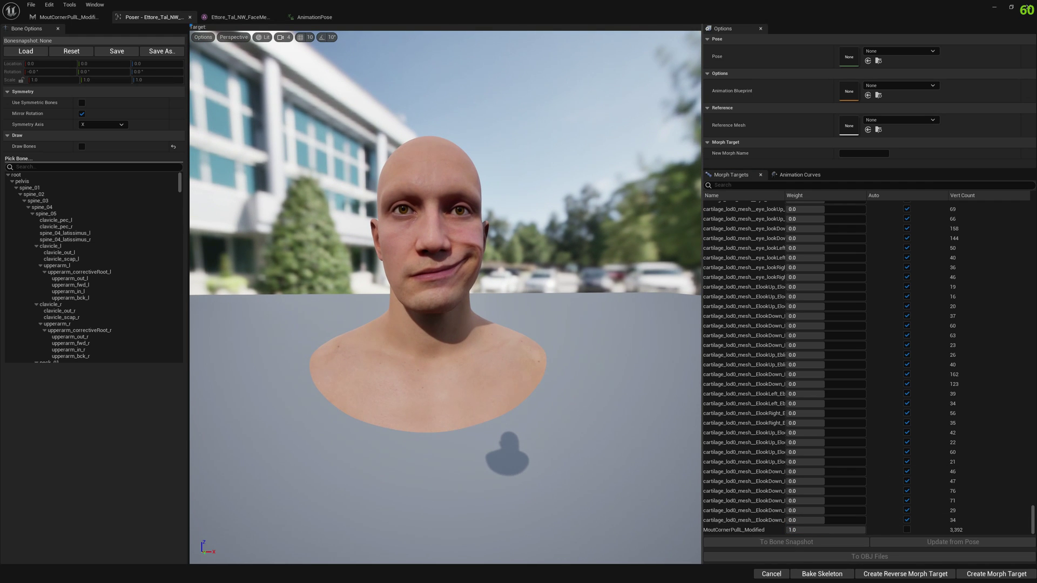
click(868, 533)
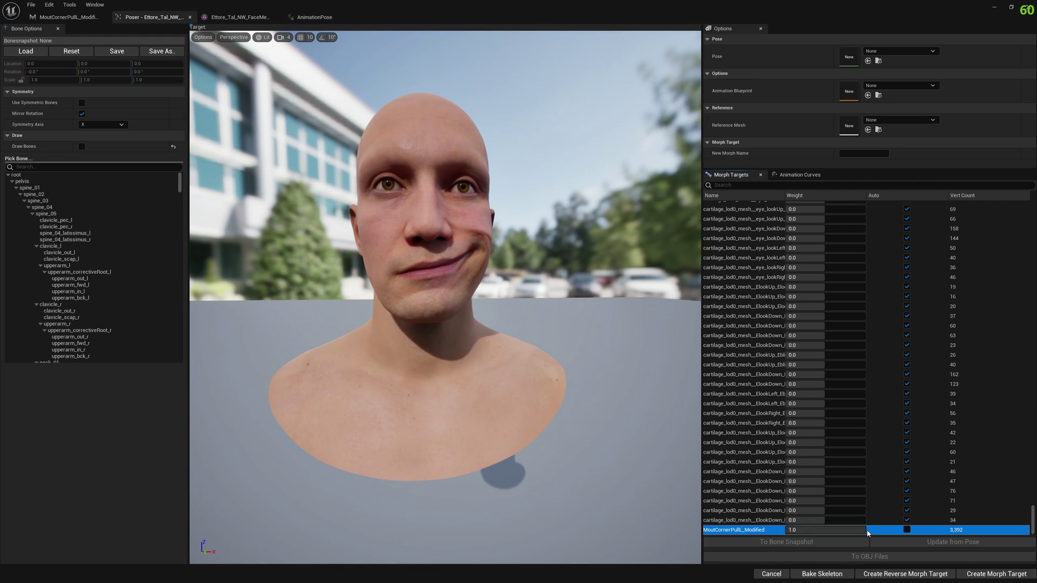
mouse_move(864, 530)
mouse_down()
mouse_move(826, 530)
mouse_move(867, 530)
mouse_up()
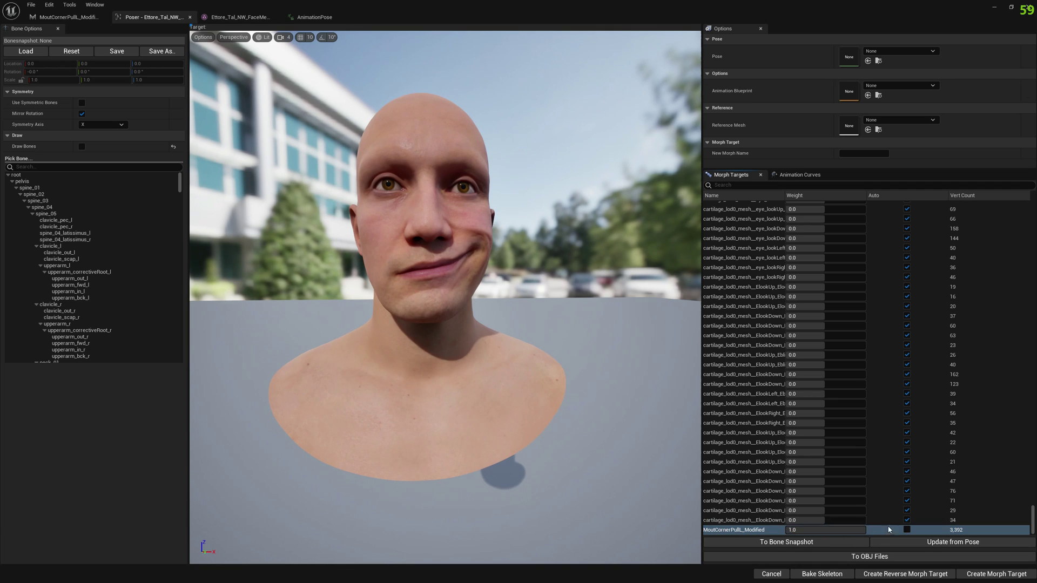
Return to Mesh Morpher and filter the morph targets by "pull" to find head_lod0_mesh__mouth_cornerPull_left at the start of the list
click(70, 17)
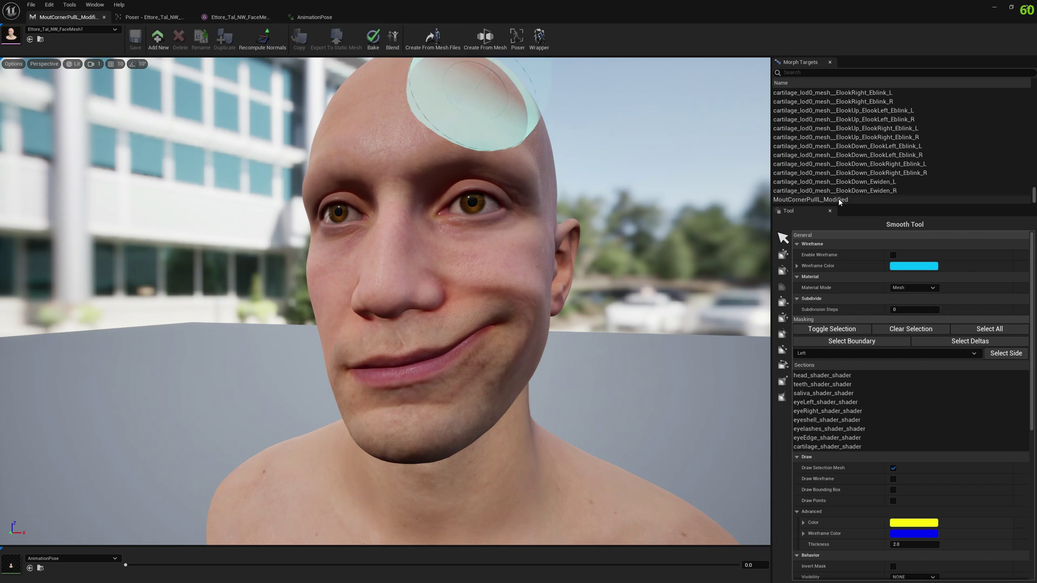
click(789, 200)
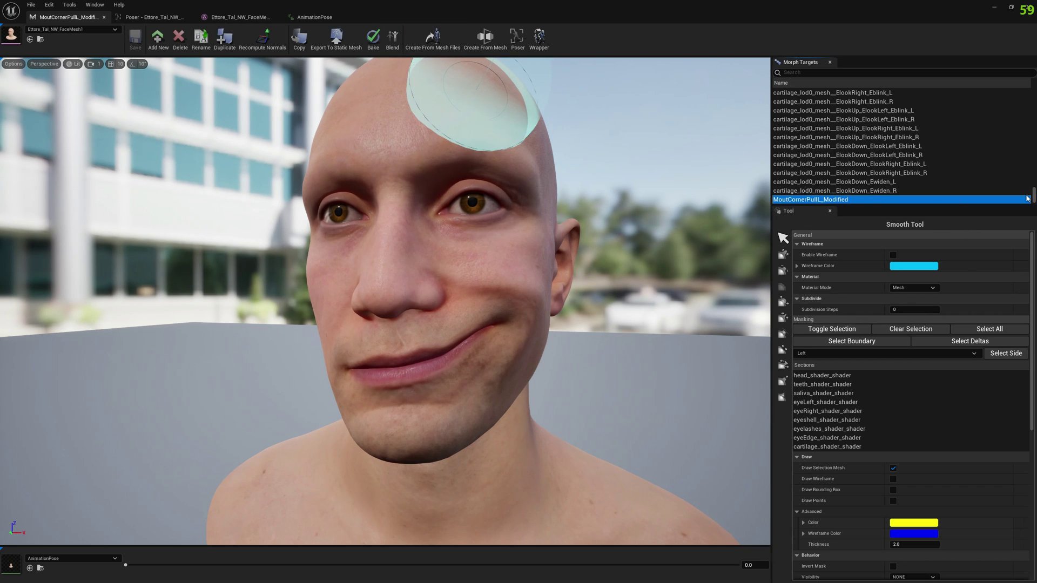
click(811, 73)
text(pull)
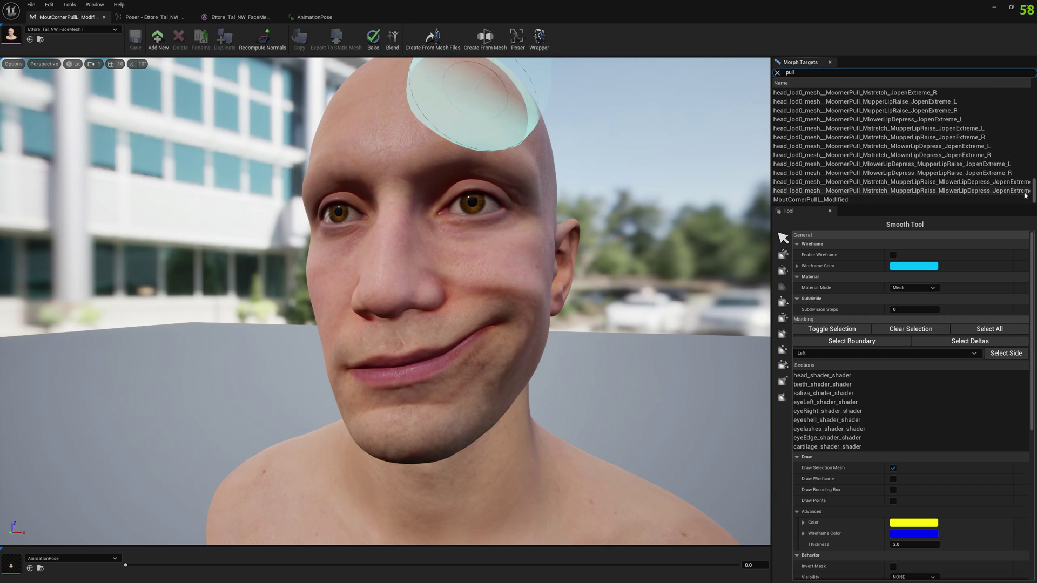
drag(1033, 190, 1025, 89)
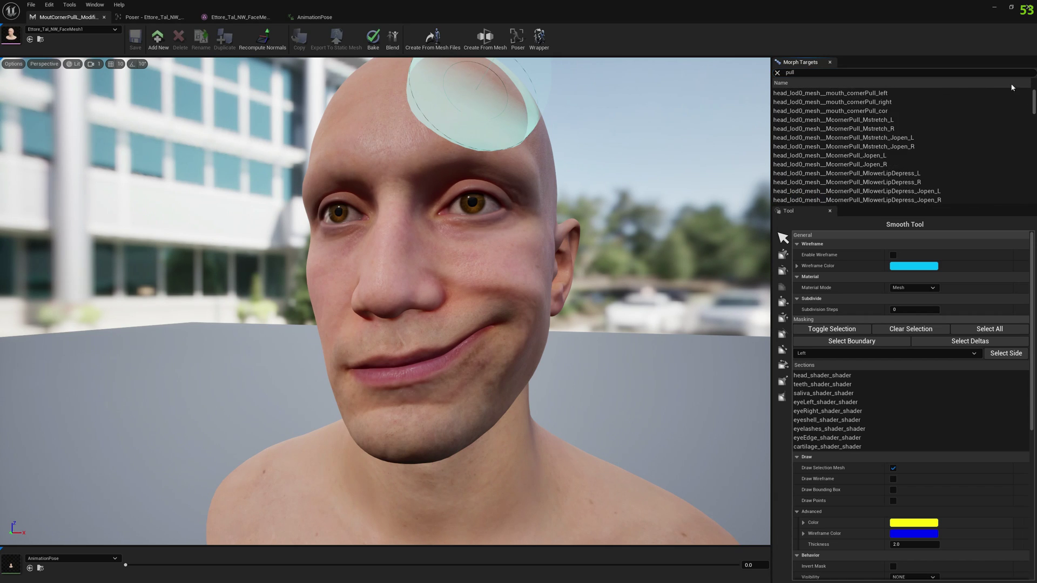
Open the Blend tool, filter its morph targets by "pull", and set the new morph name to head_lod0_mesh__mouth_cornerPull_left
click(869, 93)
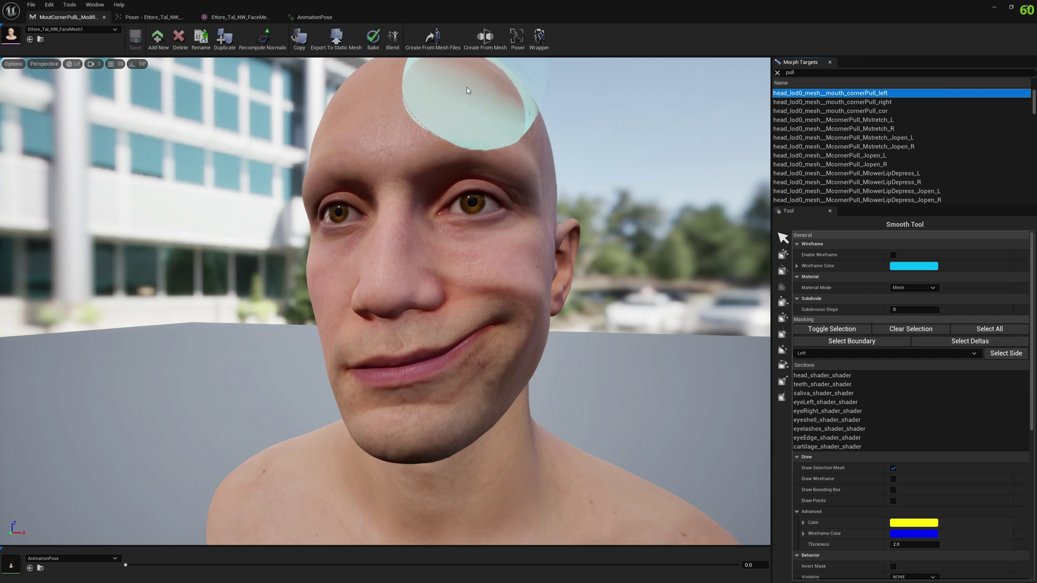
click(393, 36)
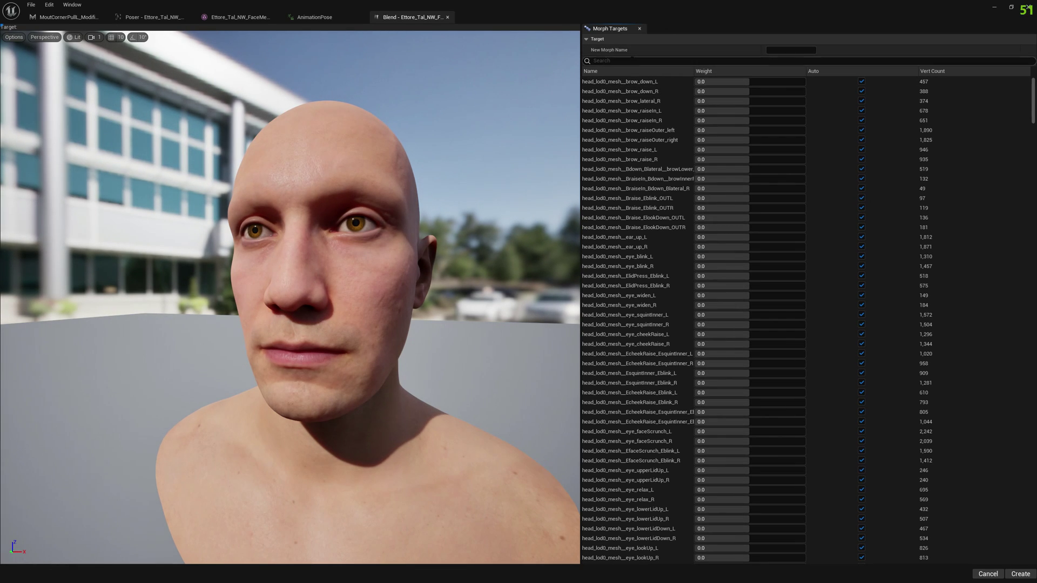
text(pull)
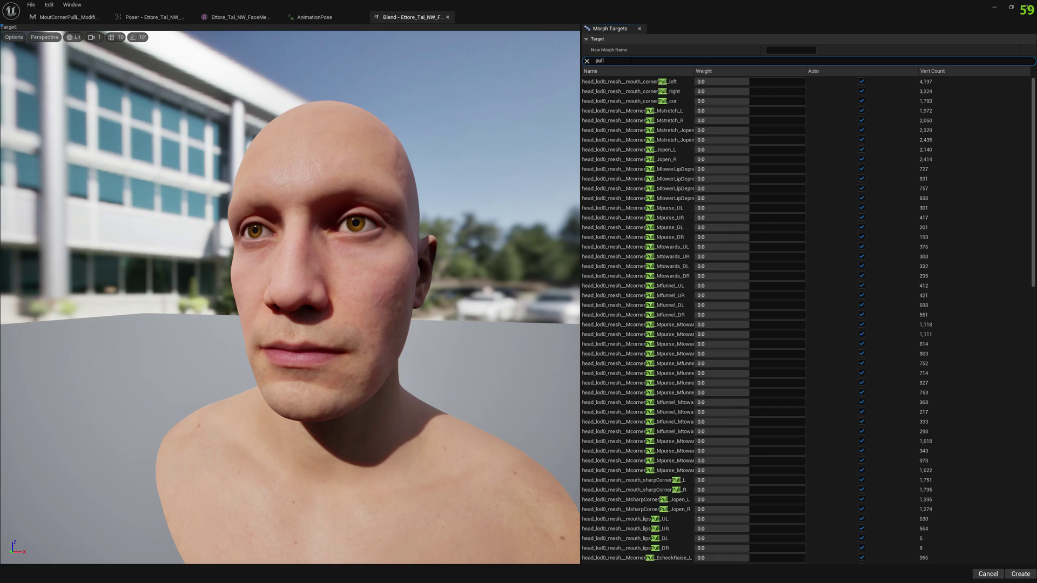
click(643, 83)
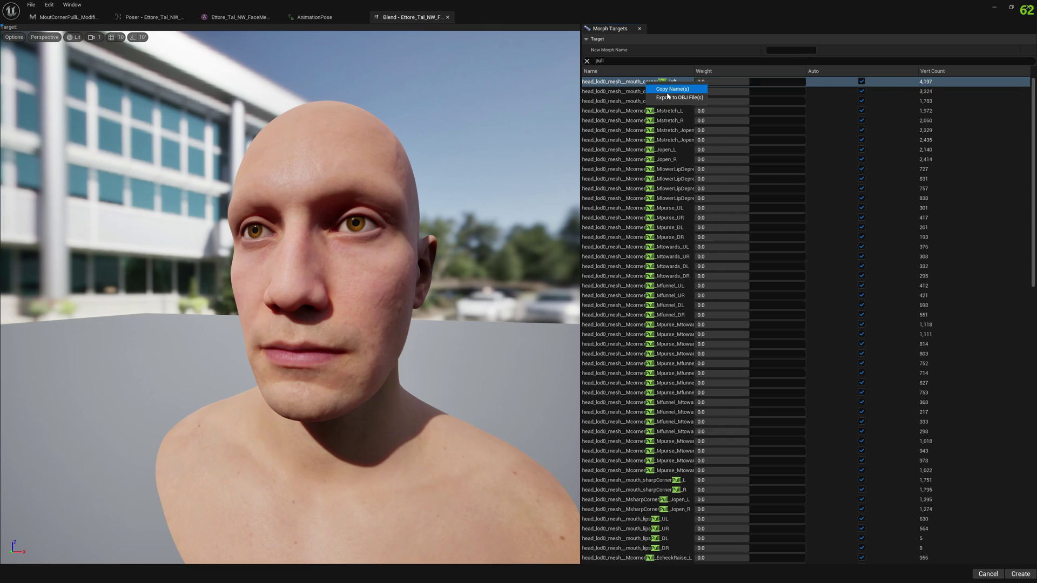
click(783, 50)
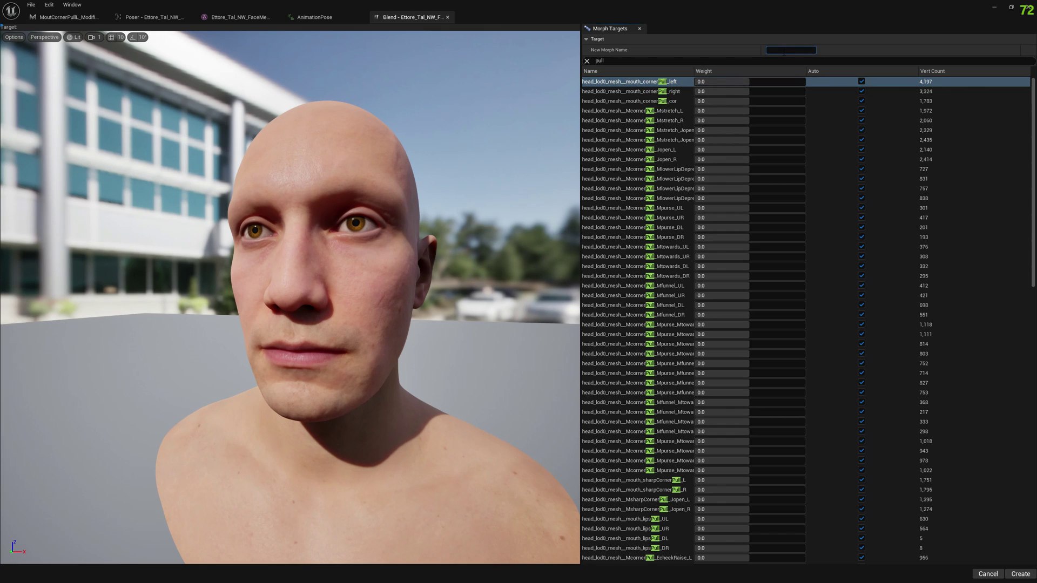
text(head_lod0_mesh__mouth_cornerPull_left)
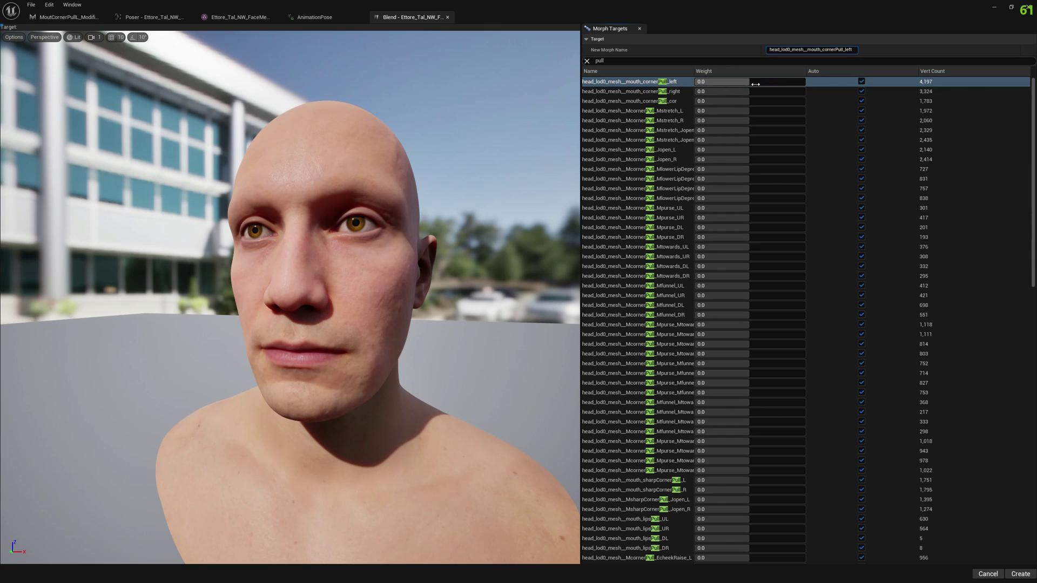
Set the blend weights of head_lod0_mesh__mouth_cornerPull_left and MoutCornerPullL_Modified to 1.0, clearing the search filter to find the second one
drag(746, 81, 805, 82)
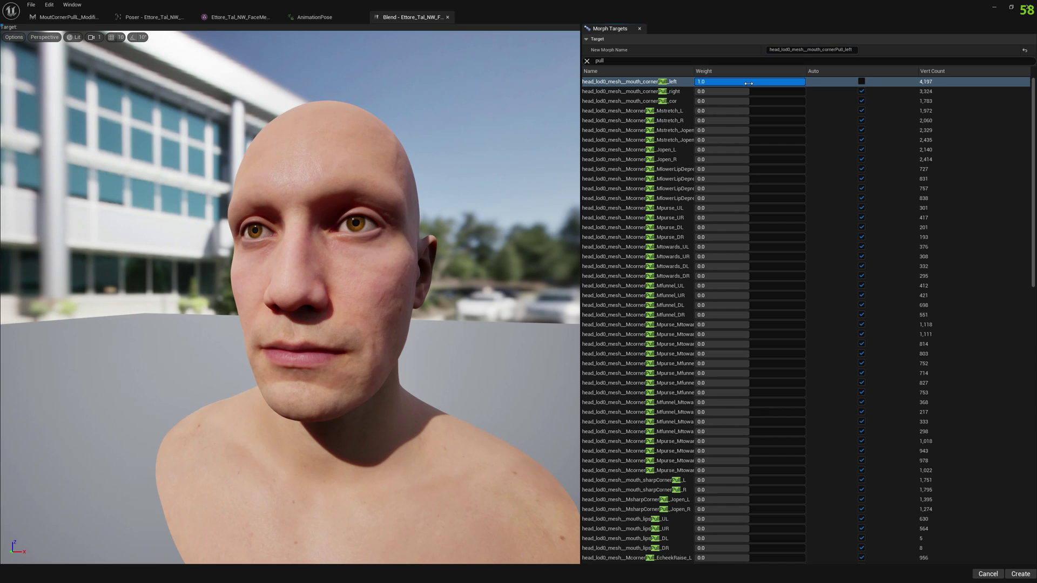
click(587, 61)
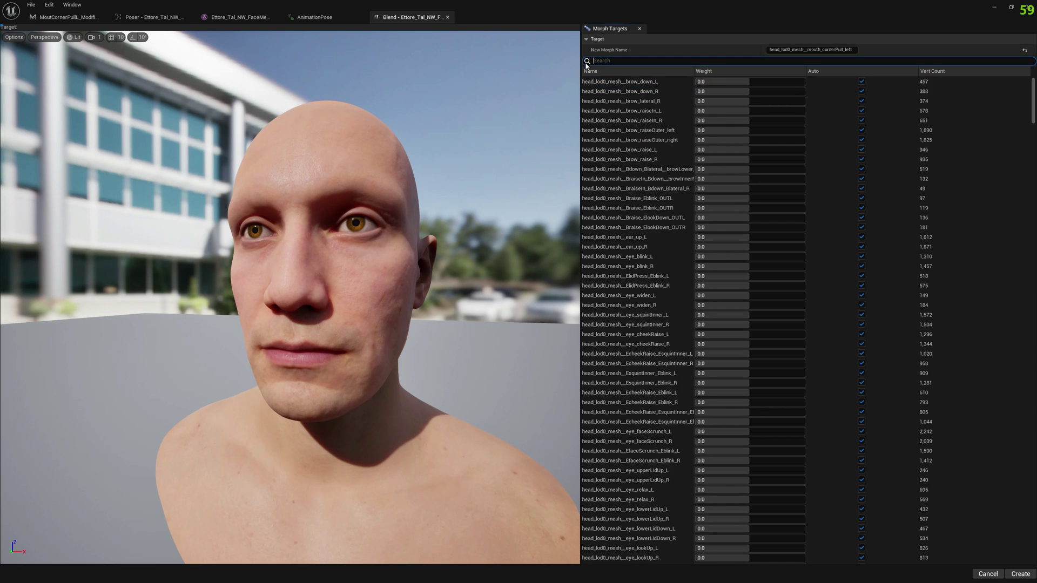
drag(1033, 85, 1033, 546)
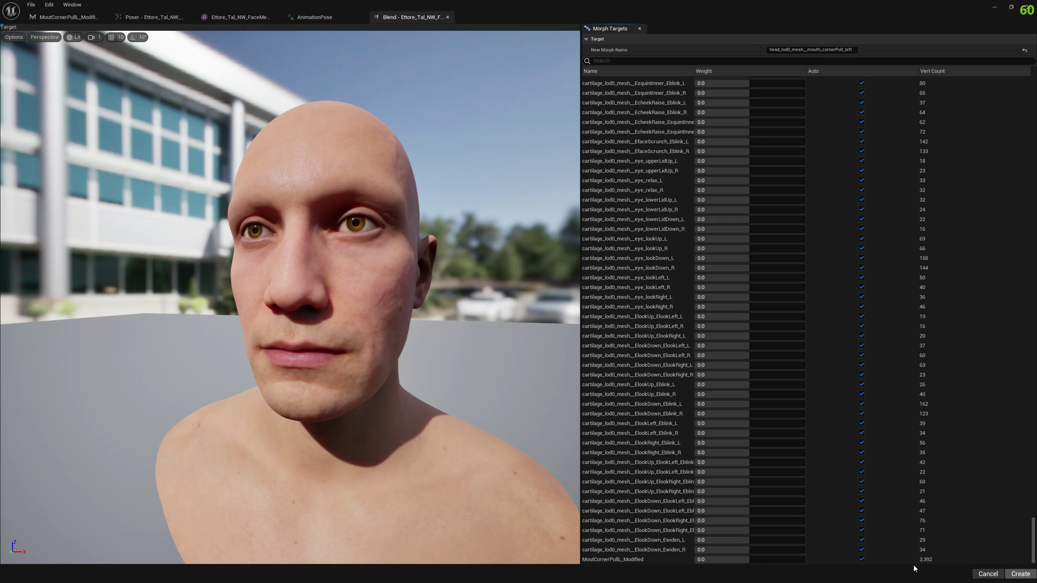
drag(723, 559, 784, 560)
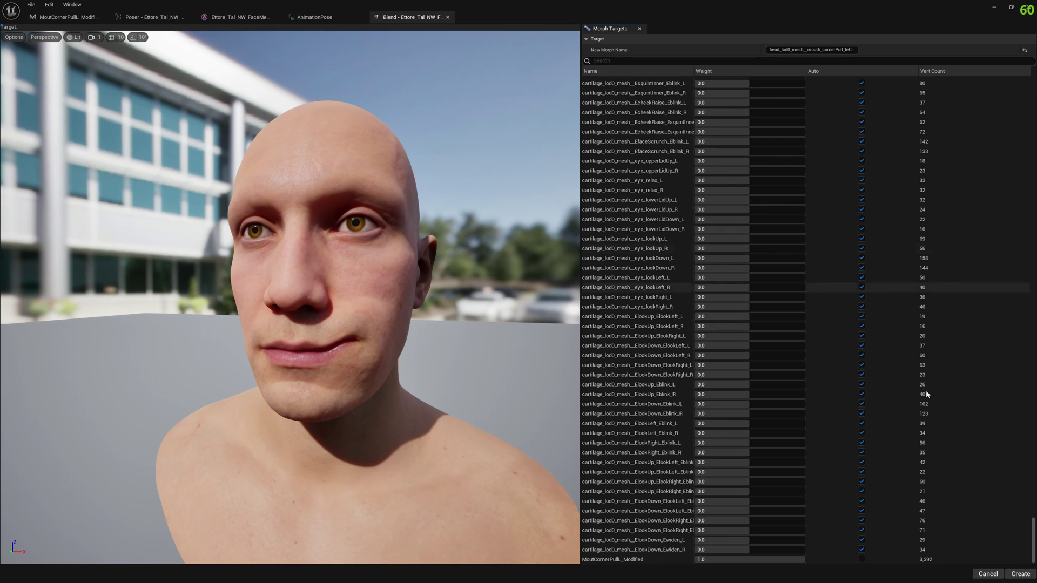
Create the blended morph target, overwriting the existing head_lod0_mesh__mouth_cornerPull_left, and close the Blend tool
click(1014, 576)
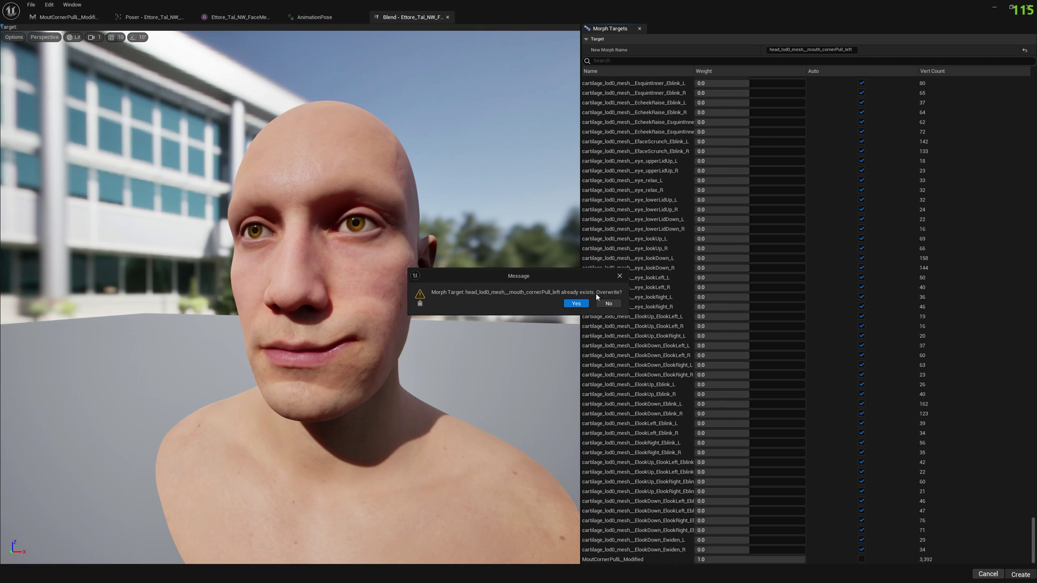
click(576, 304)
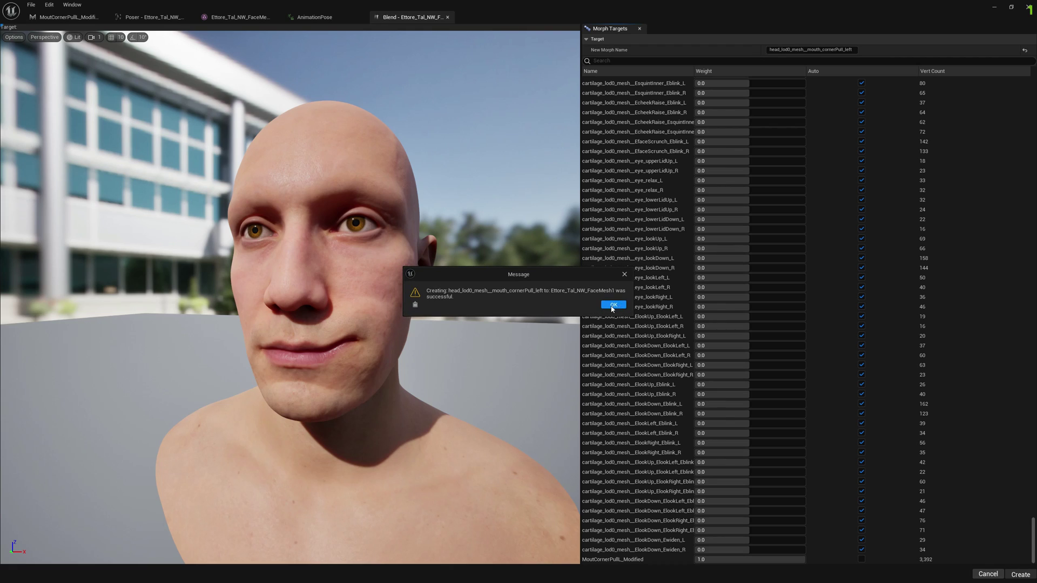
click(613, 303)
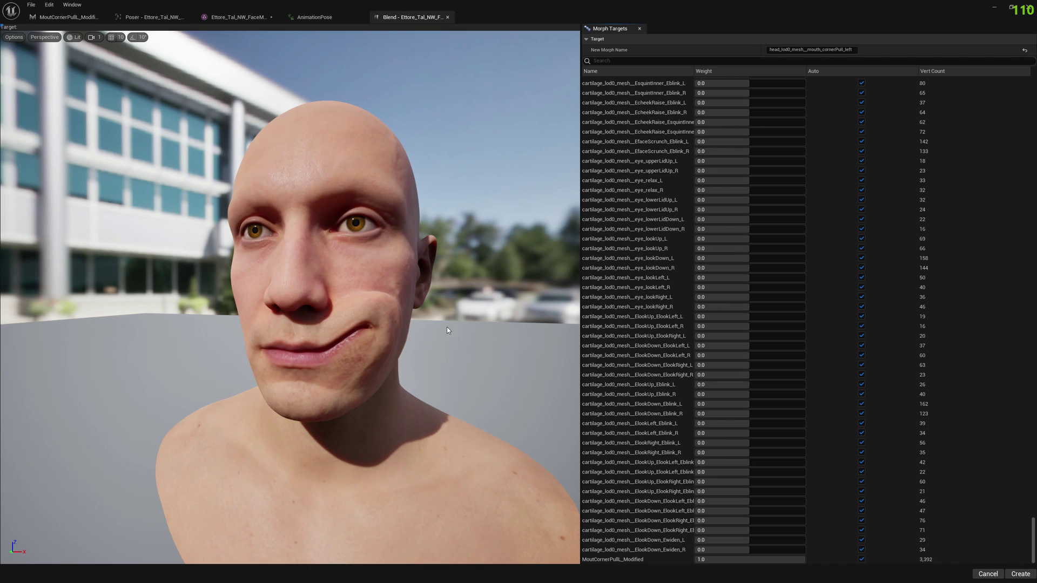
click(448, 17)
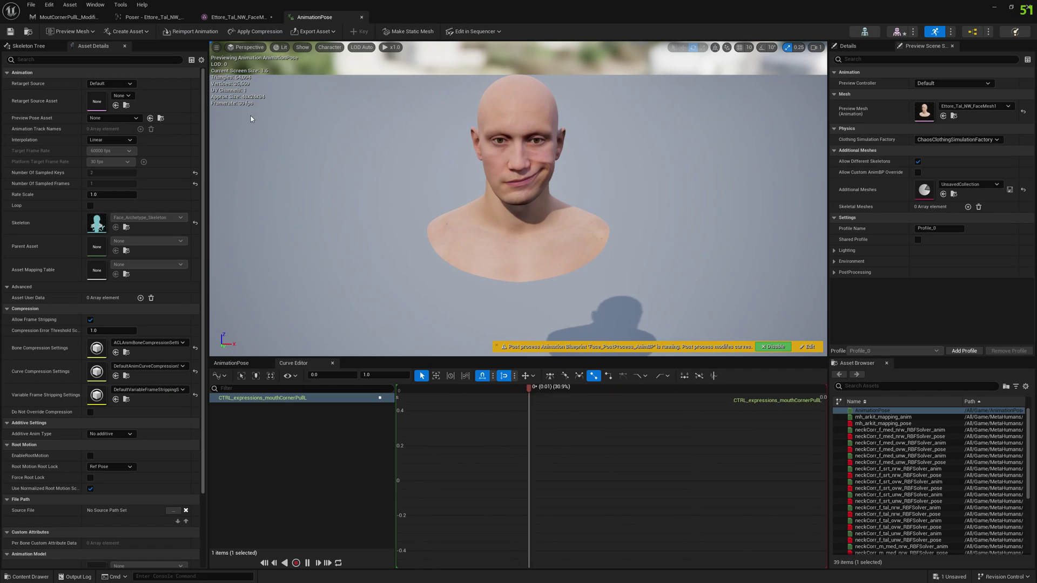
In Poser, turn off automatic weighting for the MoutCornerPullL_Modified morph target and set its weight to 0
click(154, 16)
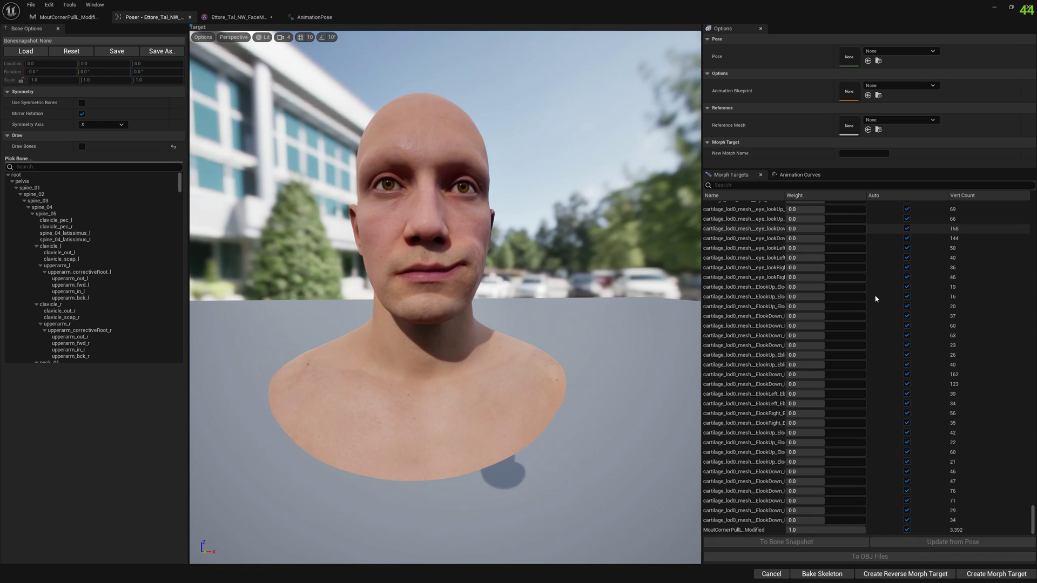
click(908, 530)
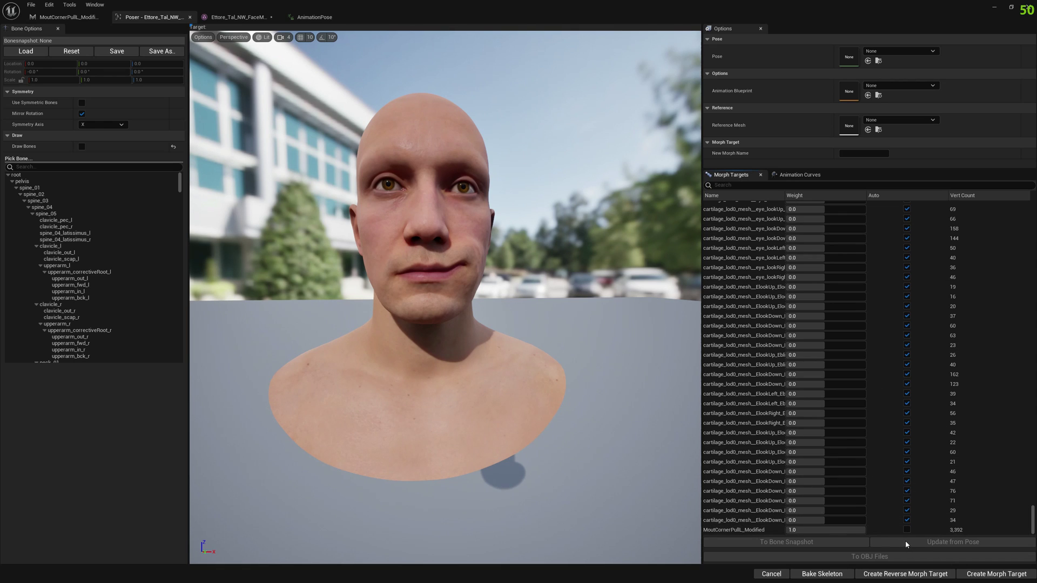
drag(859, 530, 823, 530)
click(858, 530)
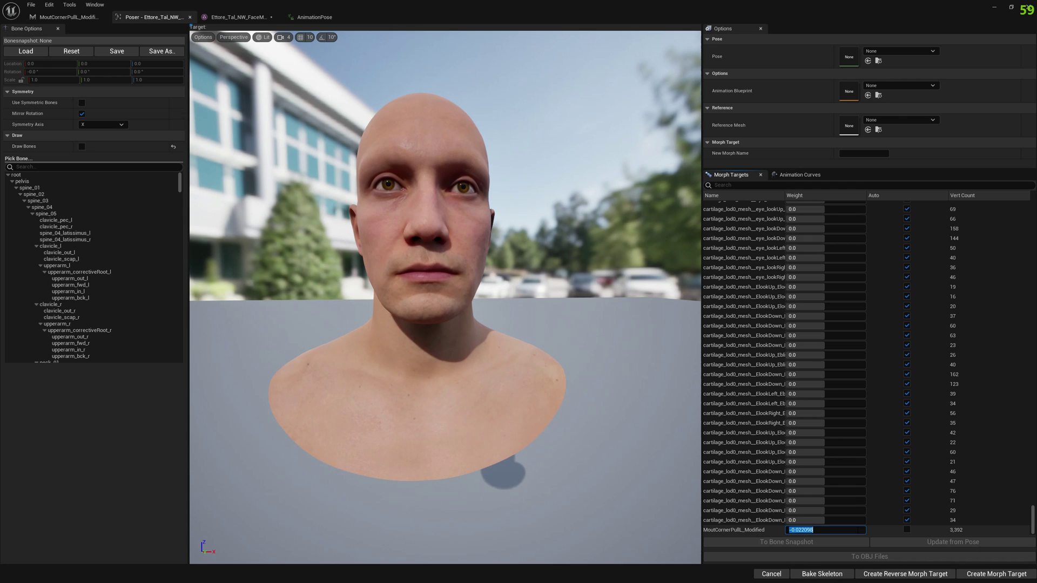
text(0)
key(Return)
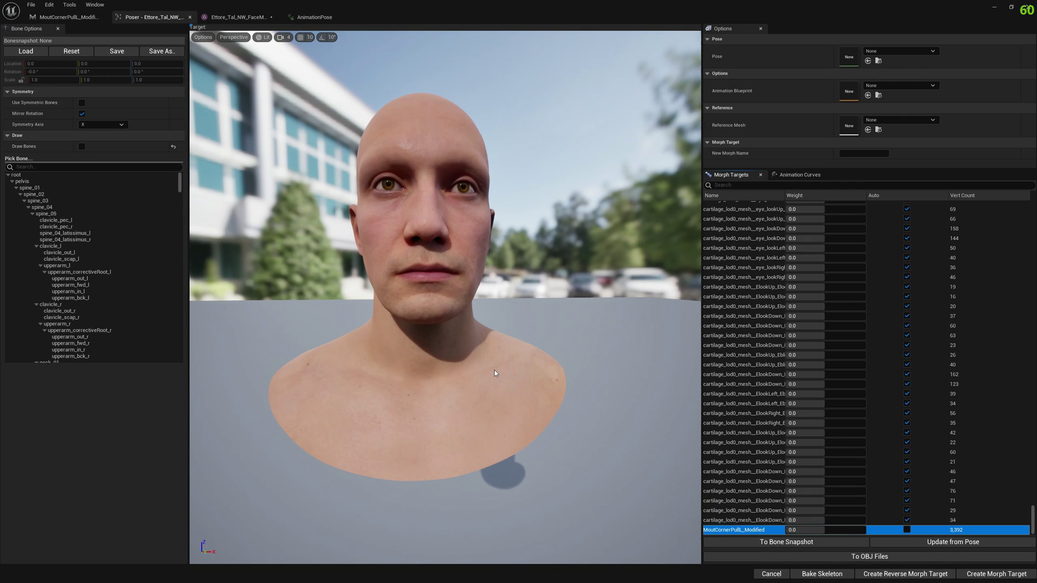
Preview the smile by setting the CTRL_expressions_mouthCornerPullL and CTRL_expressions_mouthCornerPullR animation curves to 1.0
click(799, 174)
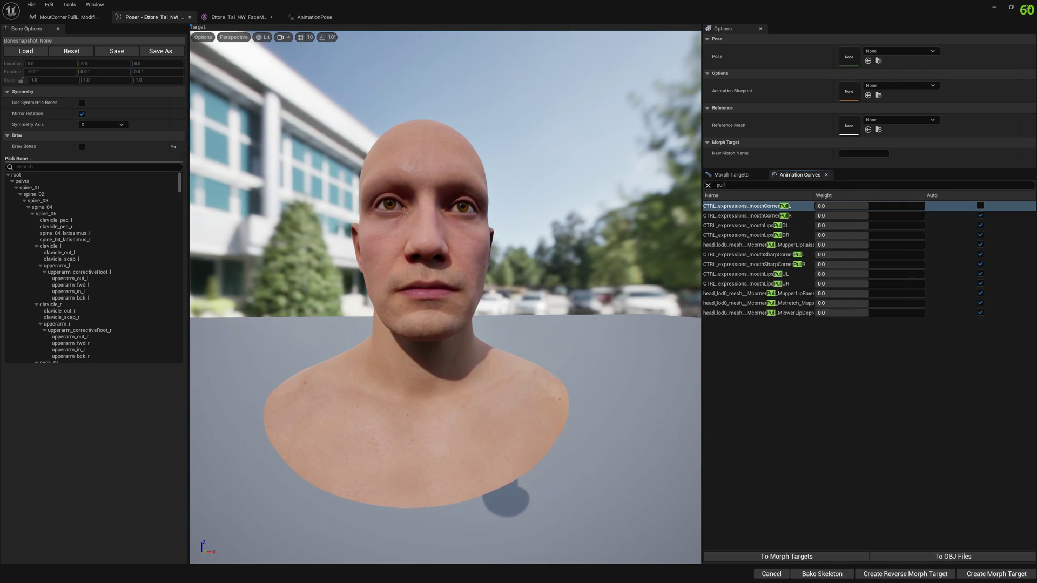
drag(864, 206, 923, 207)
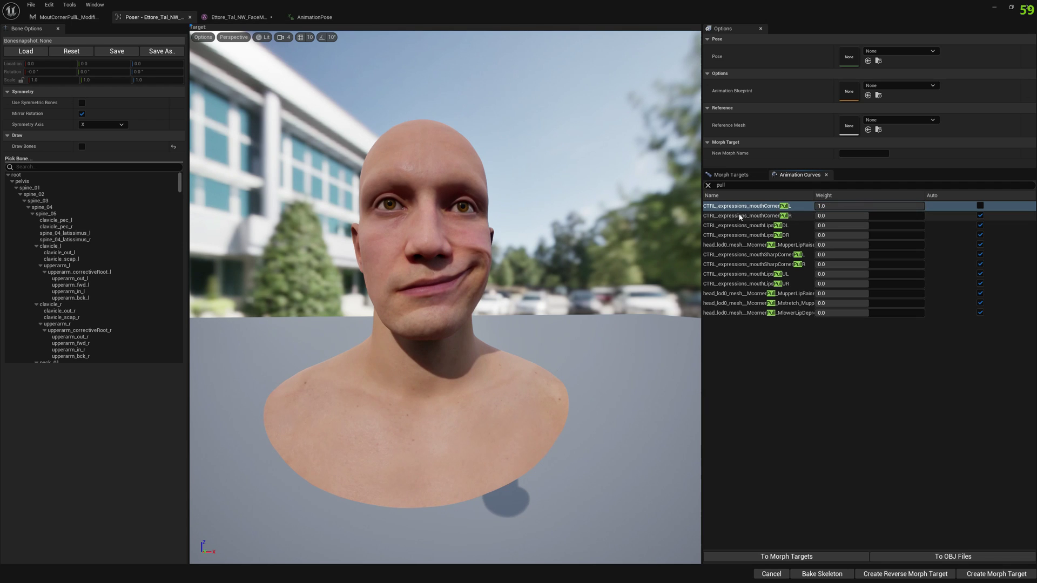
right_drag(534, 246, 481, 244)
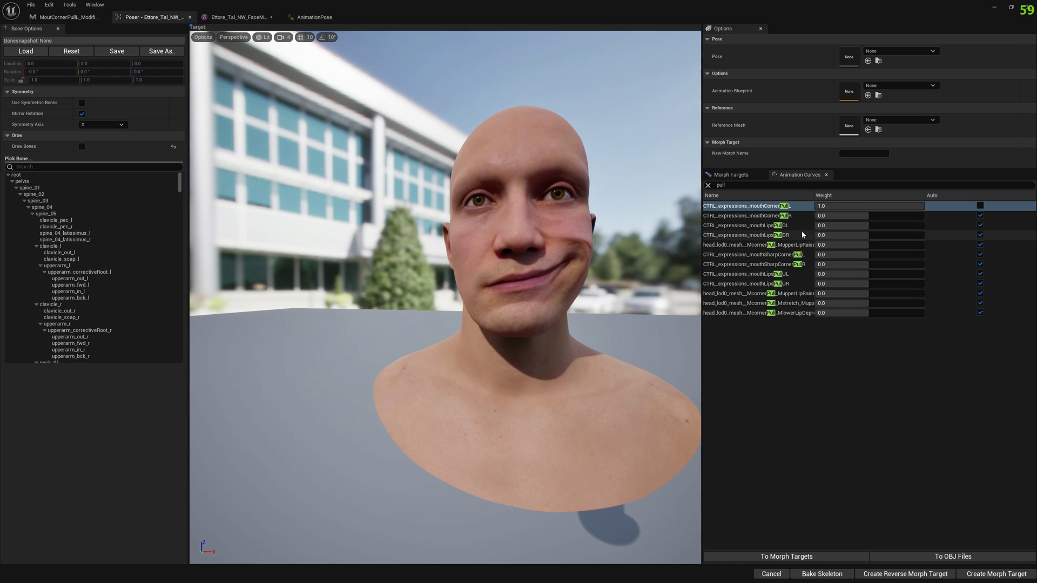
drag(848, 216, 924, 216)
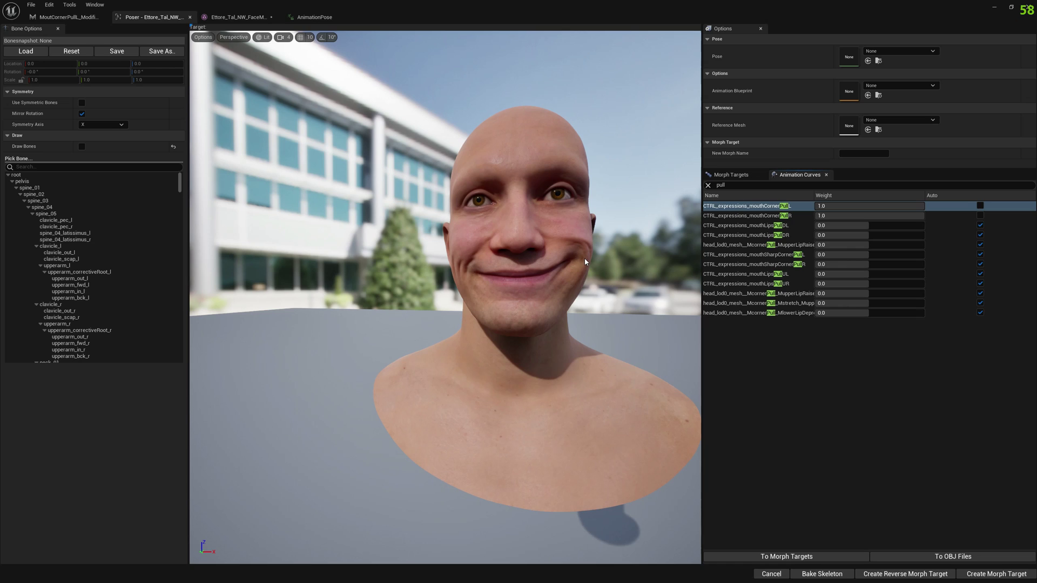
Lower the CTRL_expressions_mouthCornerPullR curve and return both mouth corner pull curves to automatic weighting
drag(922, 216, 889, 215)
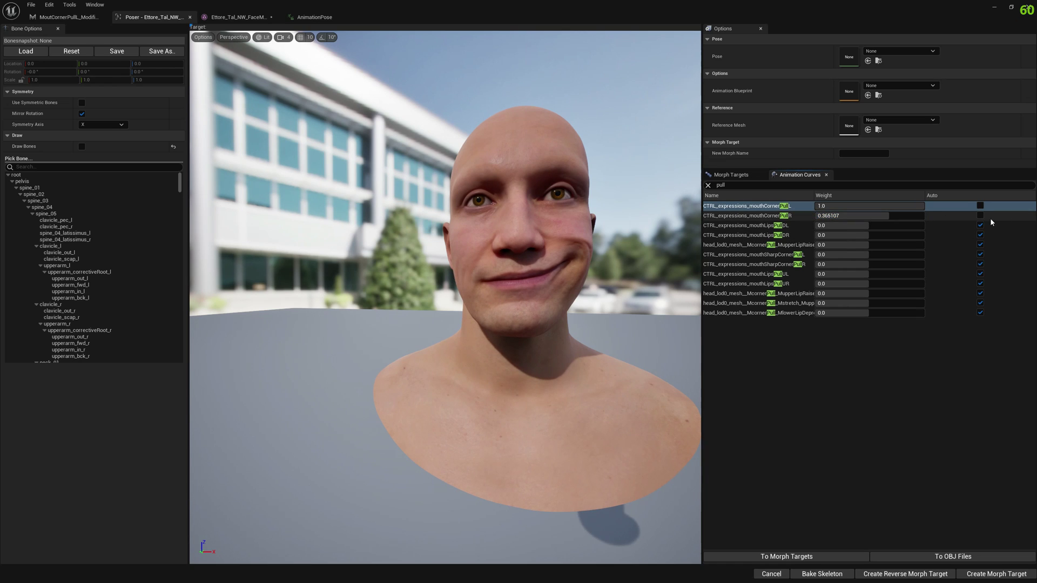
click(980, 215)
click(981, 206)
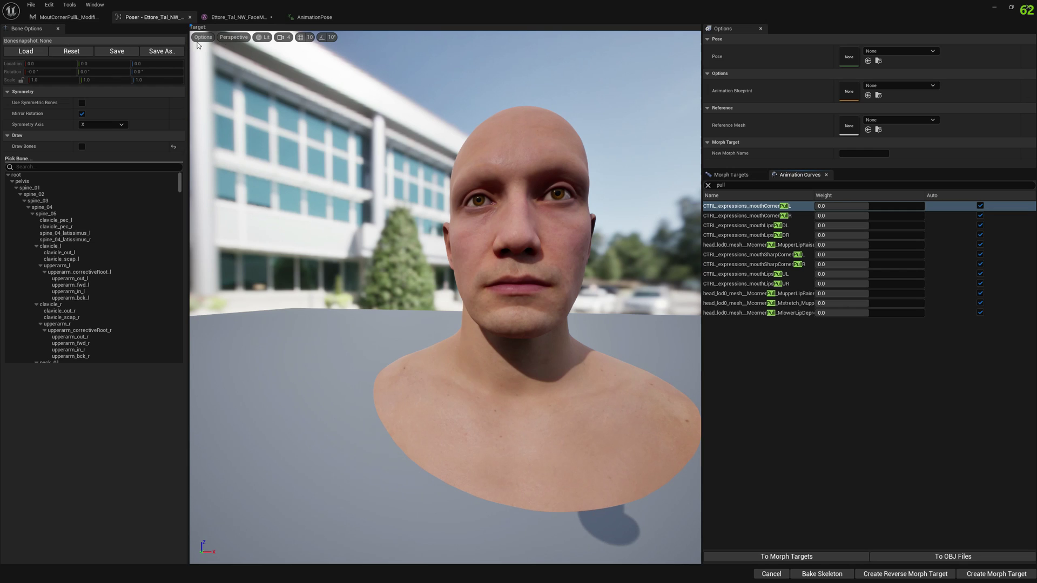
From the main level editor, open Quixel Bridge and show the My MetaHumans collection
click(67, 16)
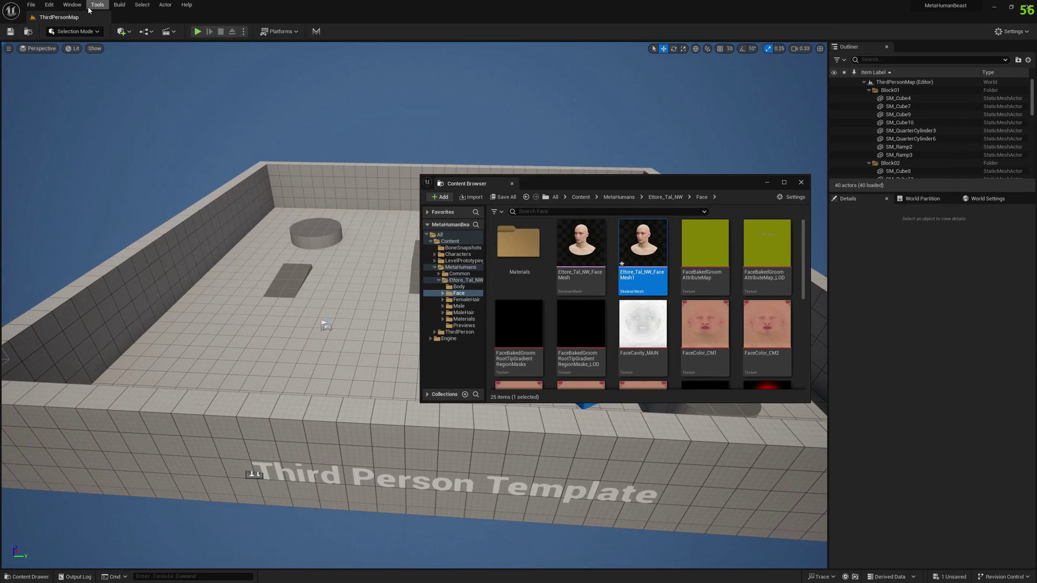
click(72, 5)
click(102, 239)
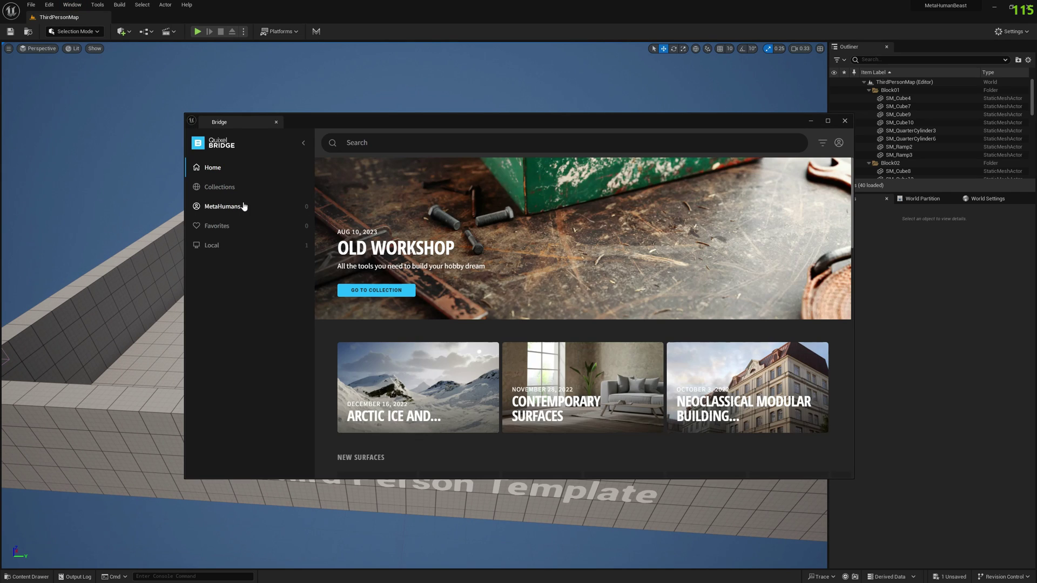
click(232, 211)
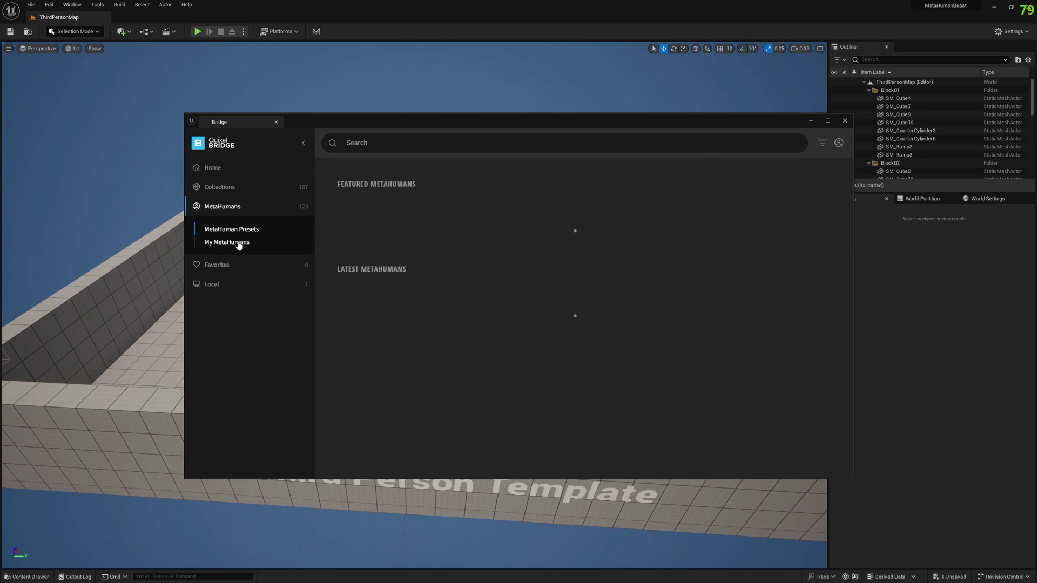
click(227, 242)
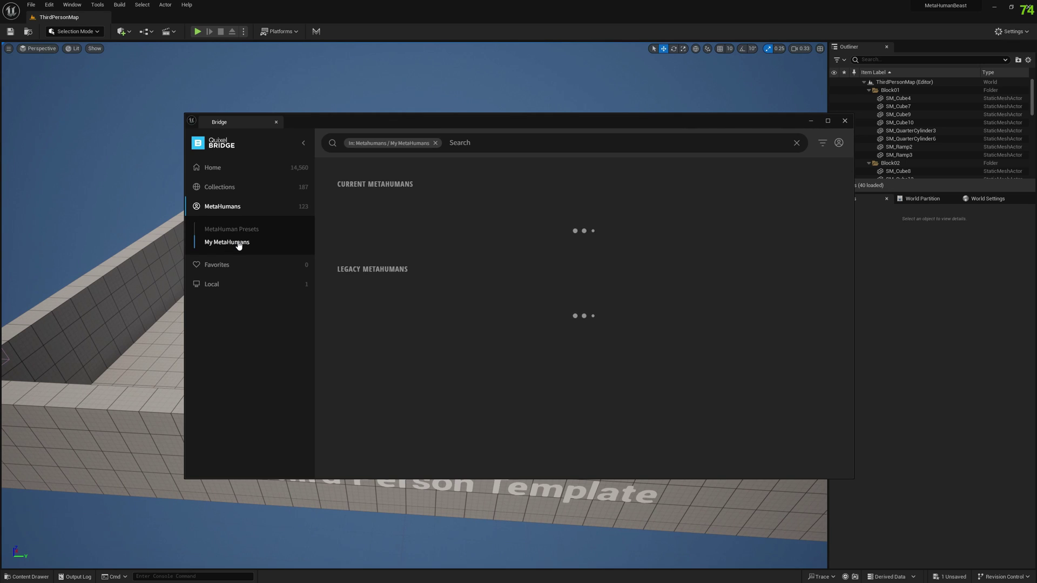
Select the downloaded Ettore_Tal_NW MetaHuman and open its file location on disk
click(470, 312)
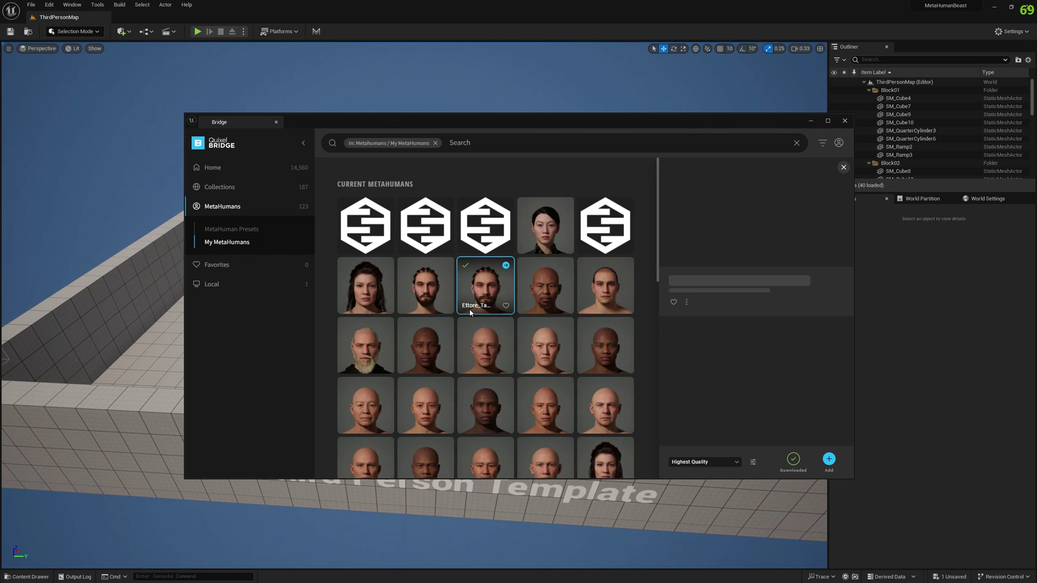
right_click(488, 285)
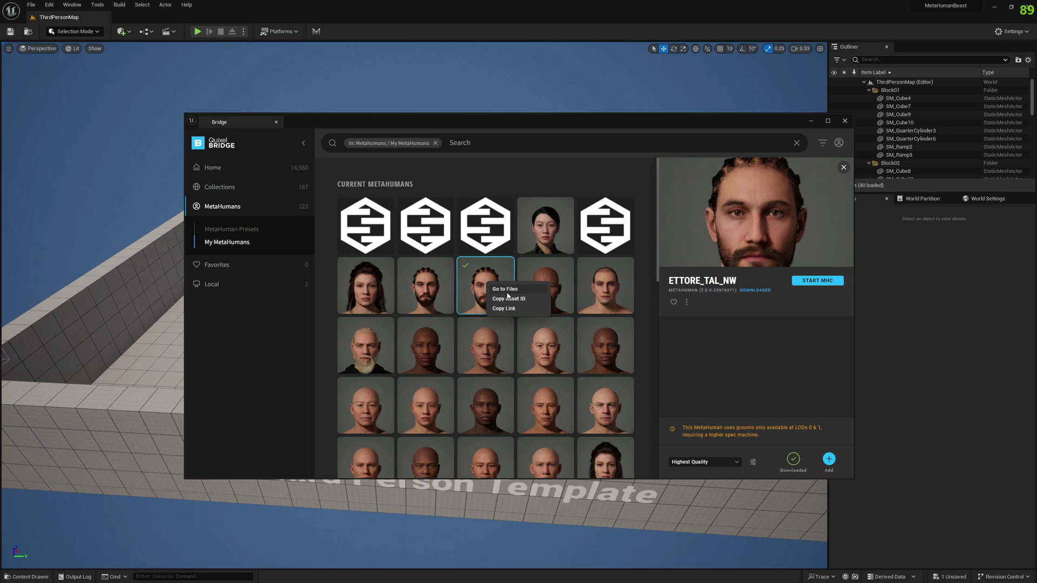
click(507, 291)
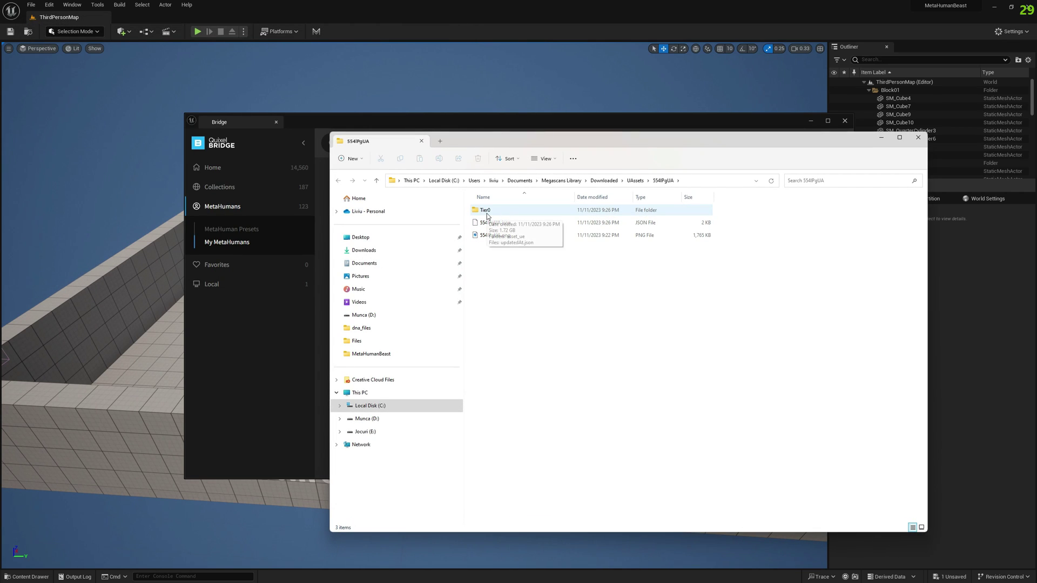
Browse the MetaHuman's download through Tier0, asset_ue and MetaHumans to the Ettore_Tal_NW SourceAssets folder and copy Ettore_Tal_NW.dna
double_click(501, 213)
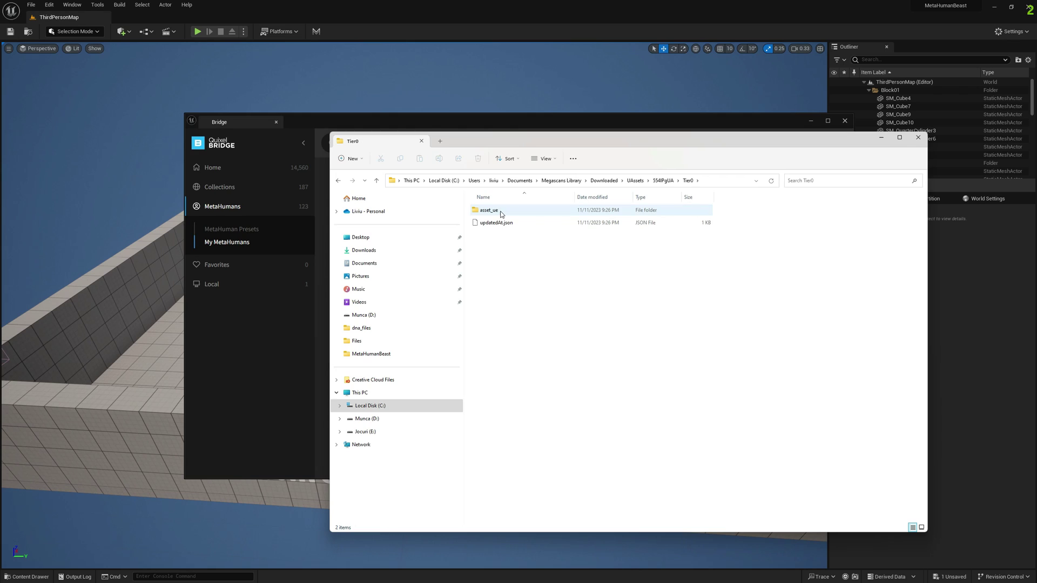
double_click(501, 212)
click(500, 213)
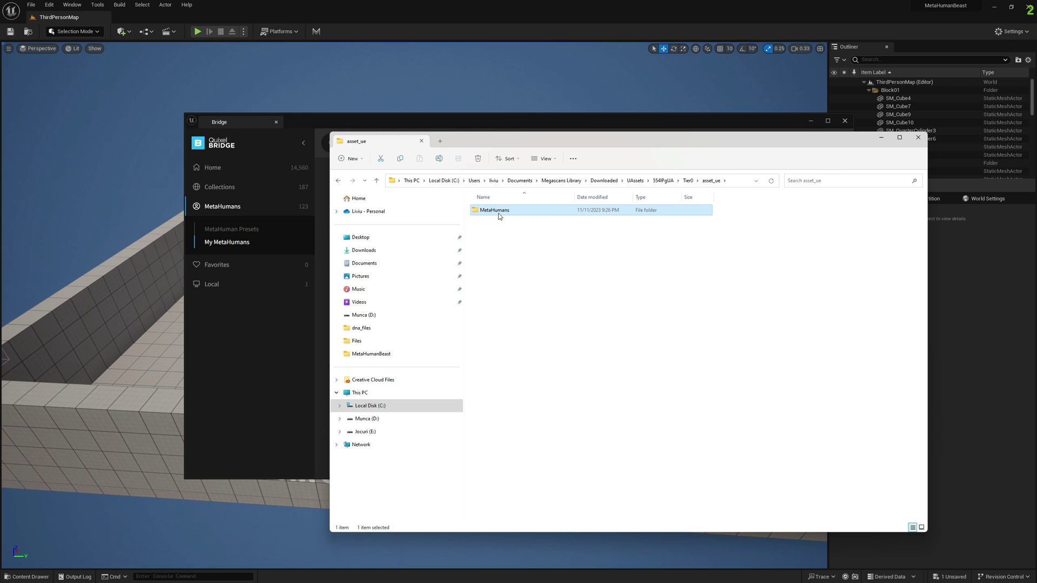
double_click(499, 215)
click(486, 224)
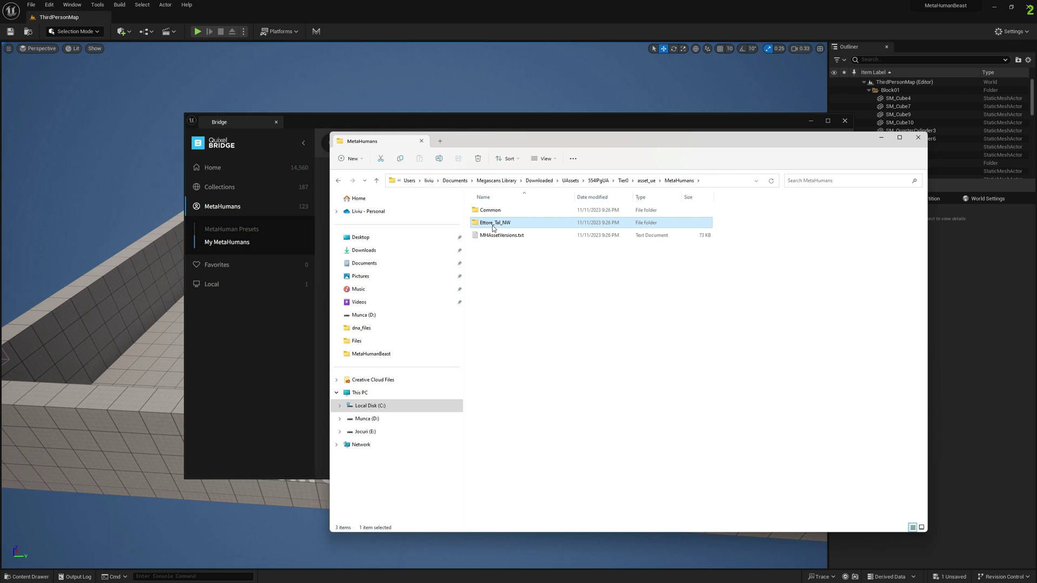
double_click(486, 224)
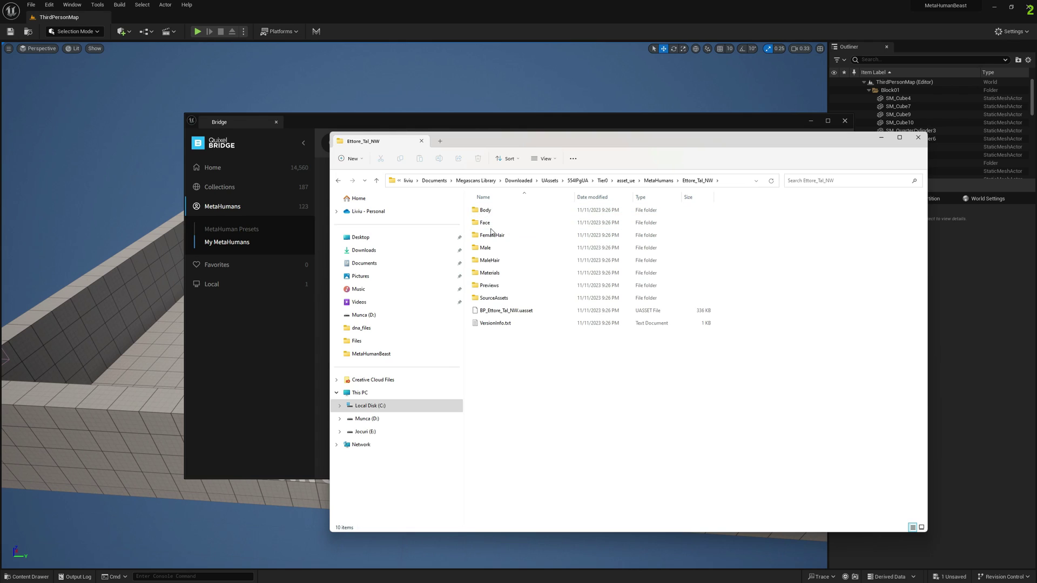
double_click(501, 298)
click(502, 213)
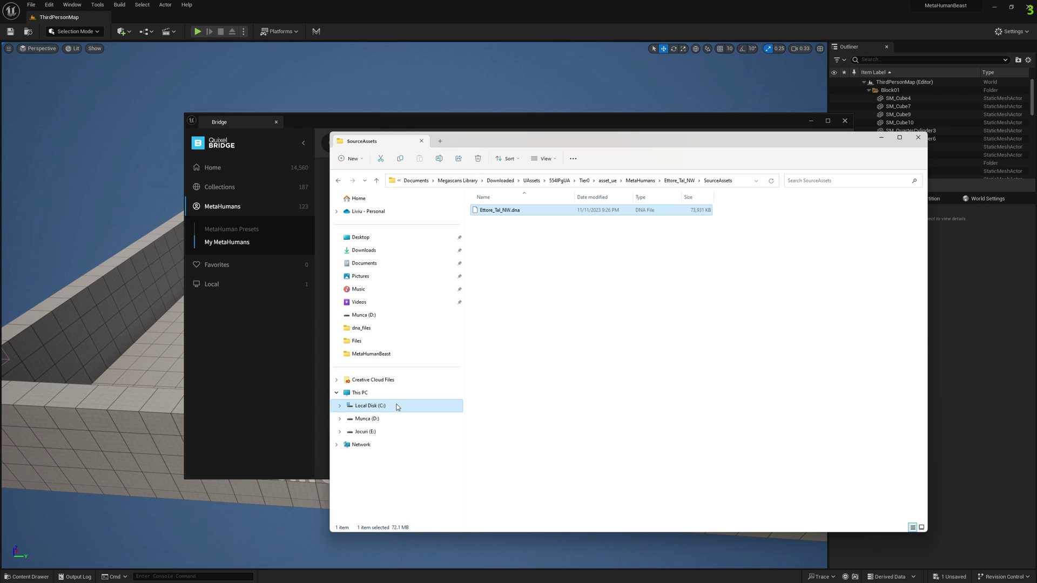
Paste the copied DNA file into the Files folder of D:\MetaHumanBeast
click(382, 418)
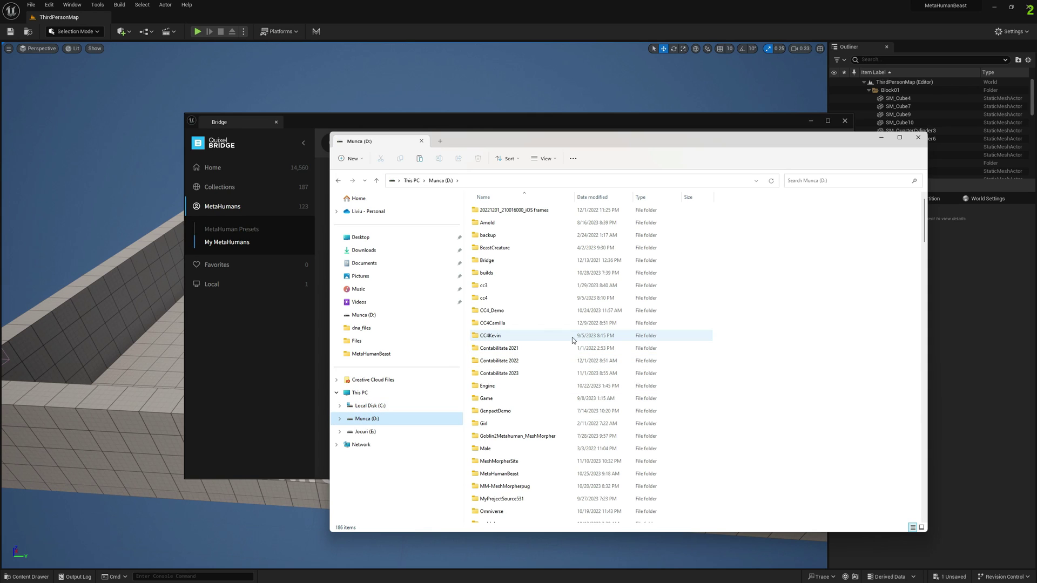
double_click(498, 474)
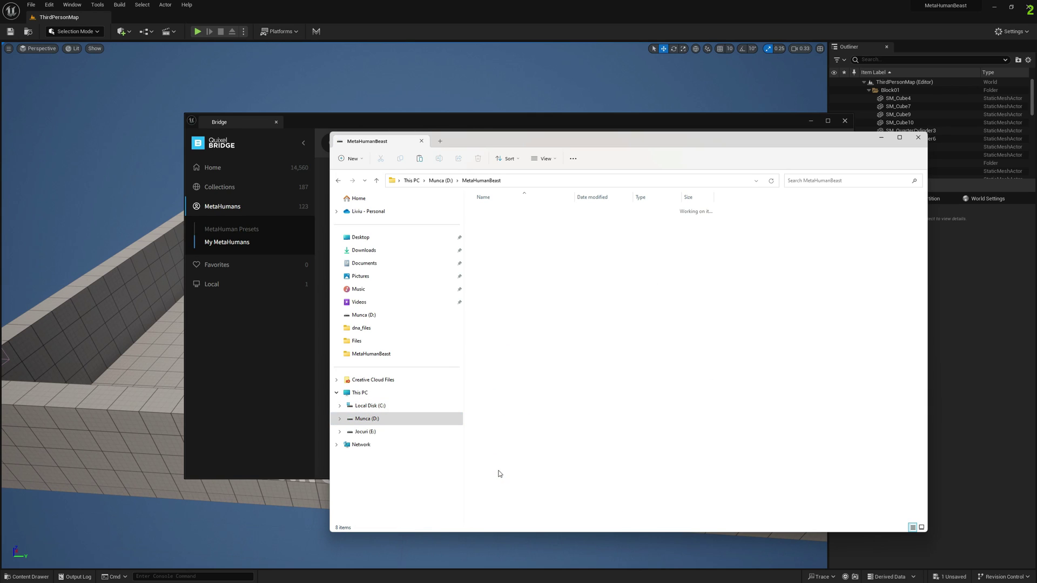
double_click(485, 248)
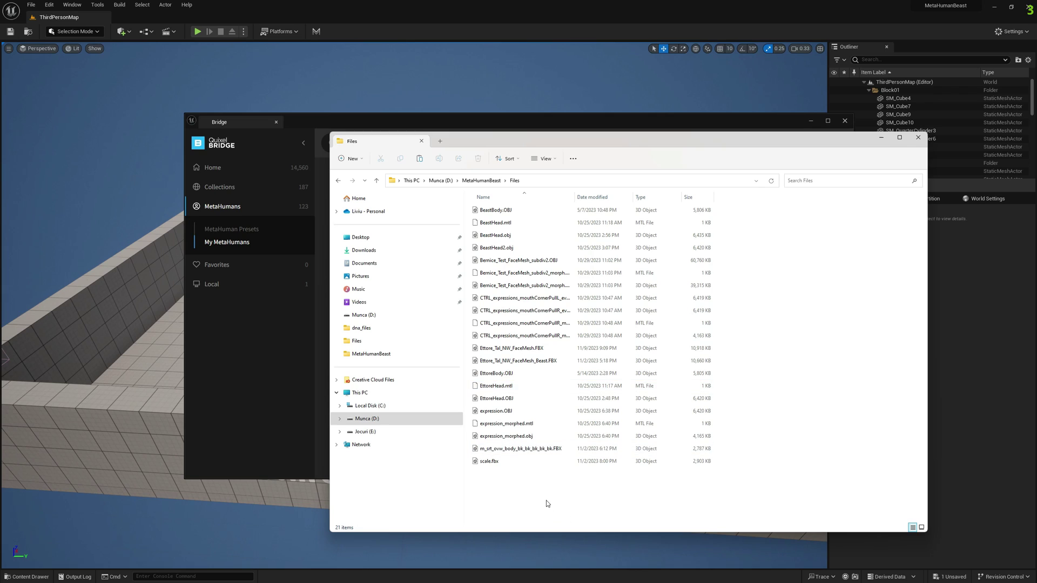
key(ctrl+v)
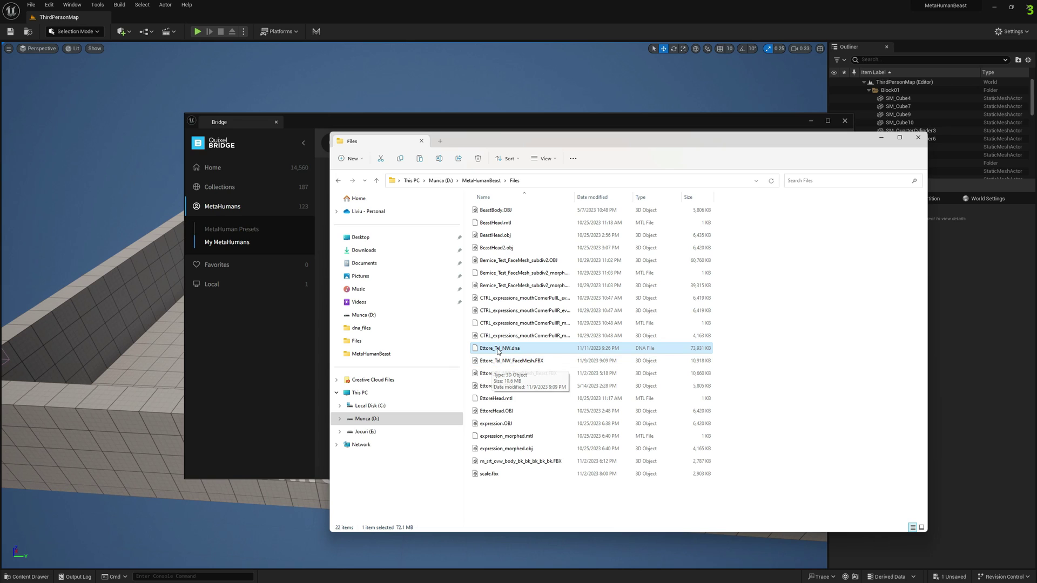
click(395, 120)
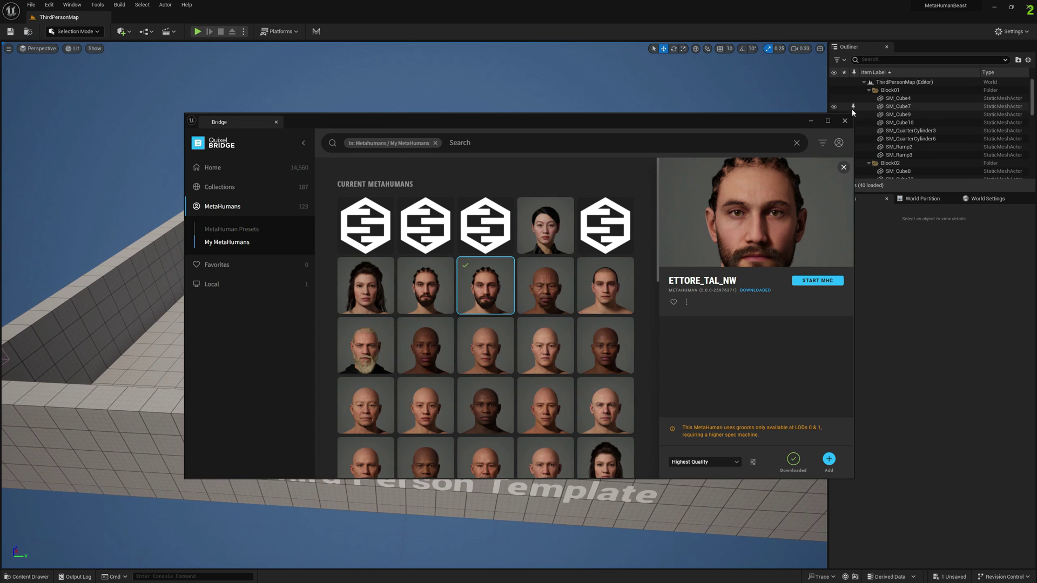
click(844, 120)
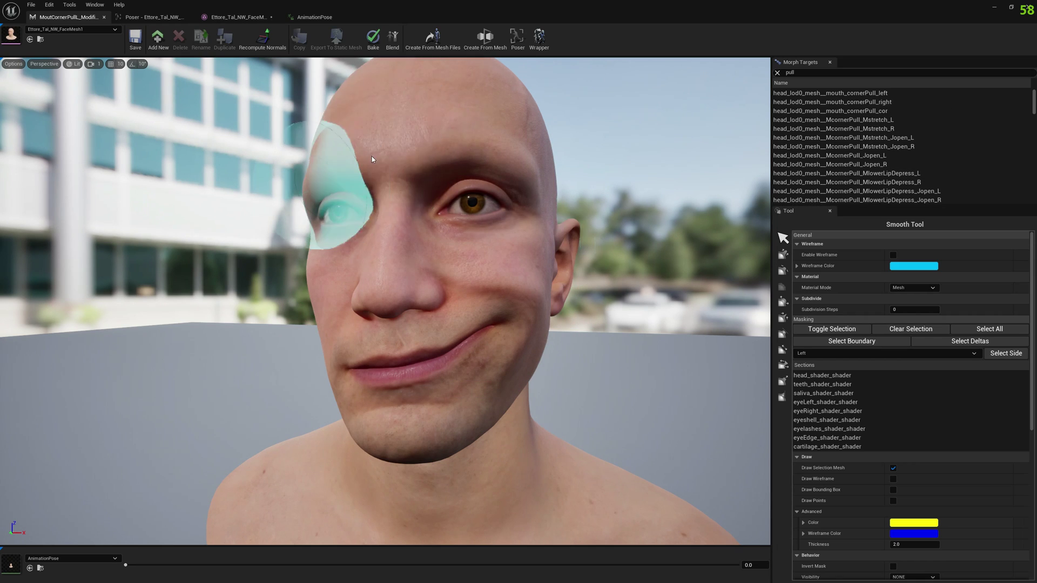
click(69, 6)
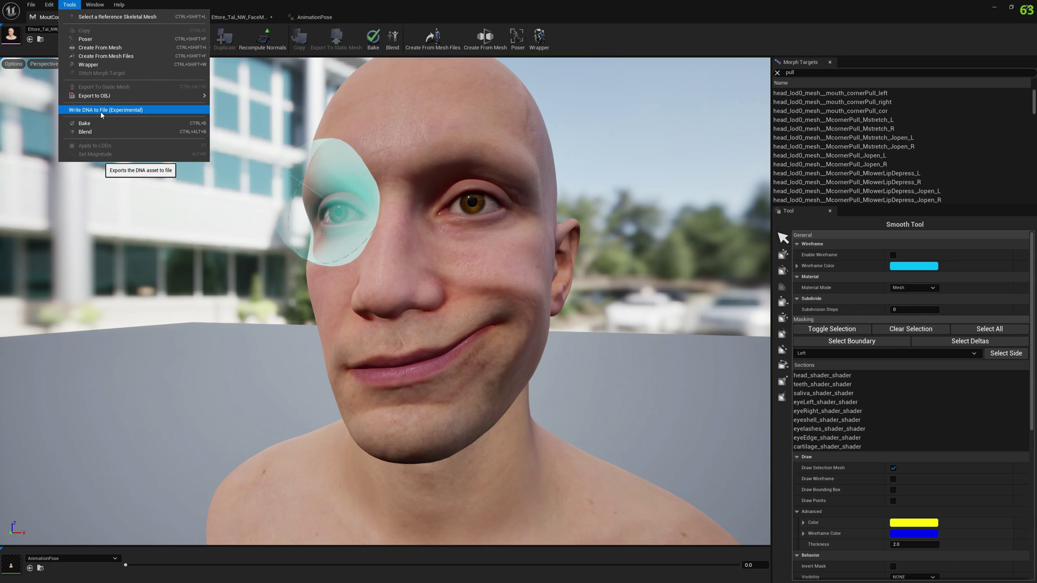
click(97, 112)
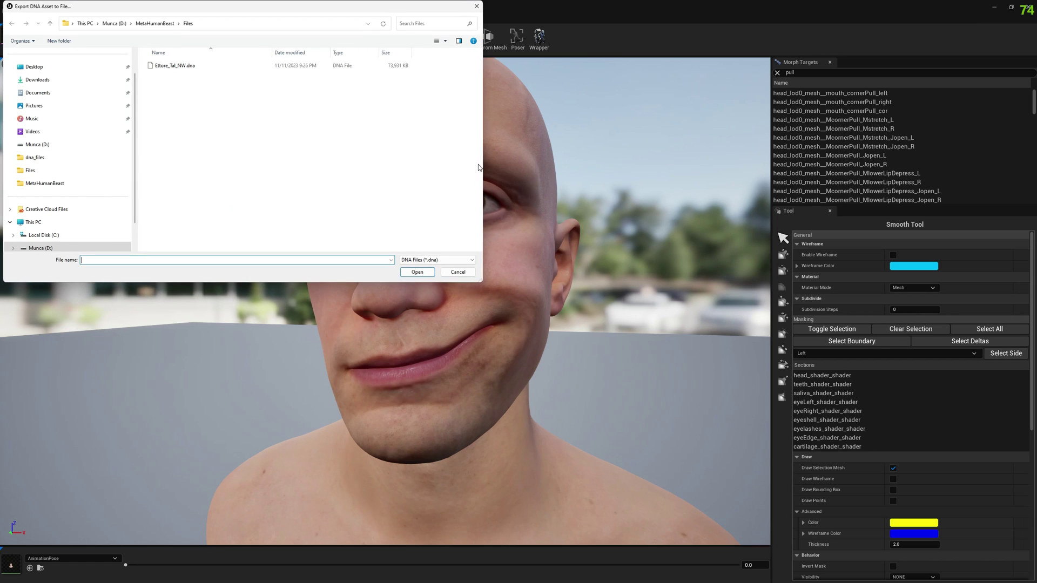
click(175, 67)
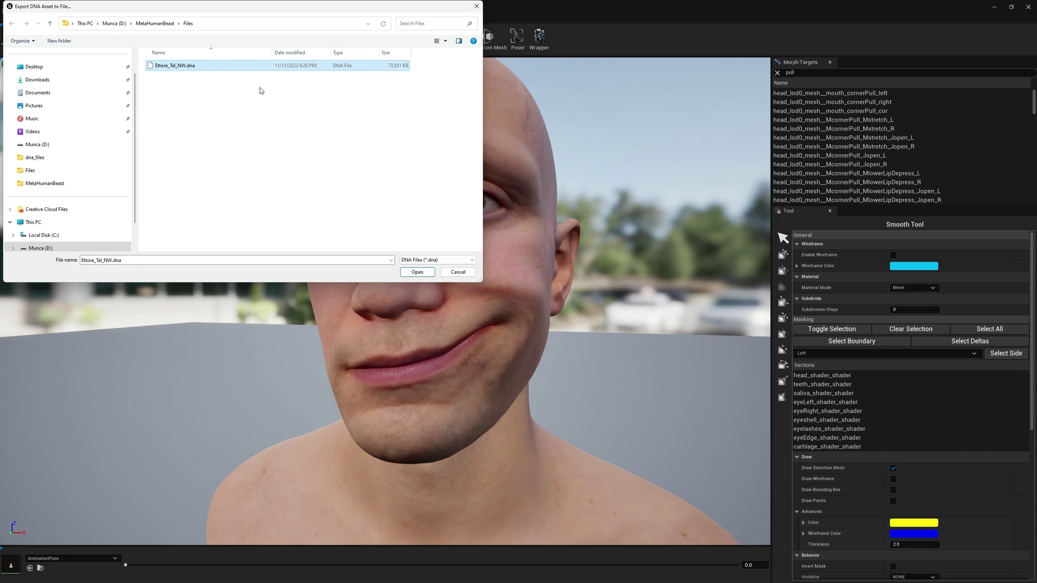
click(420, 273)
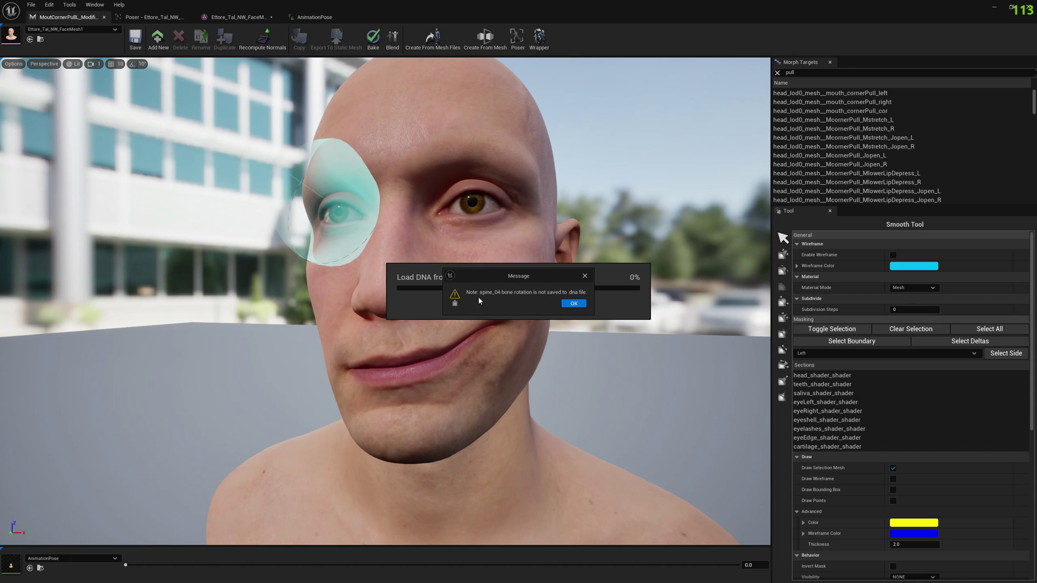
click(571, 304)
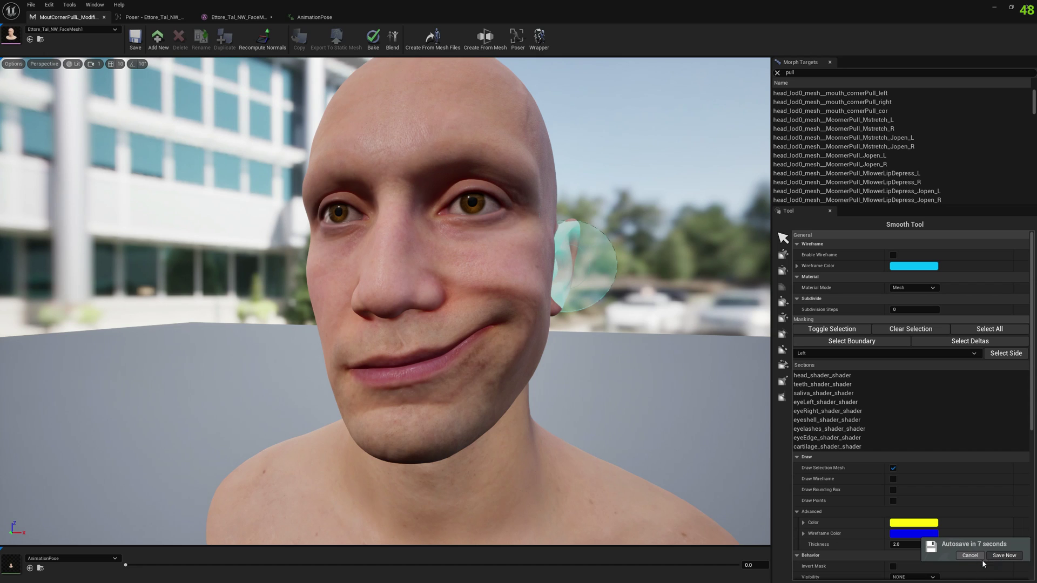
click(1004, 556)
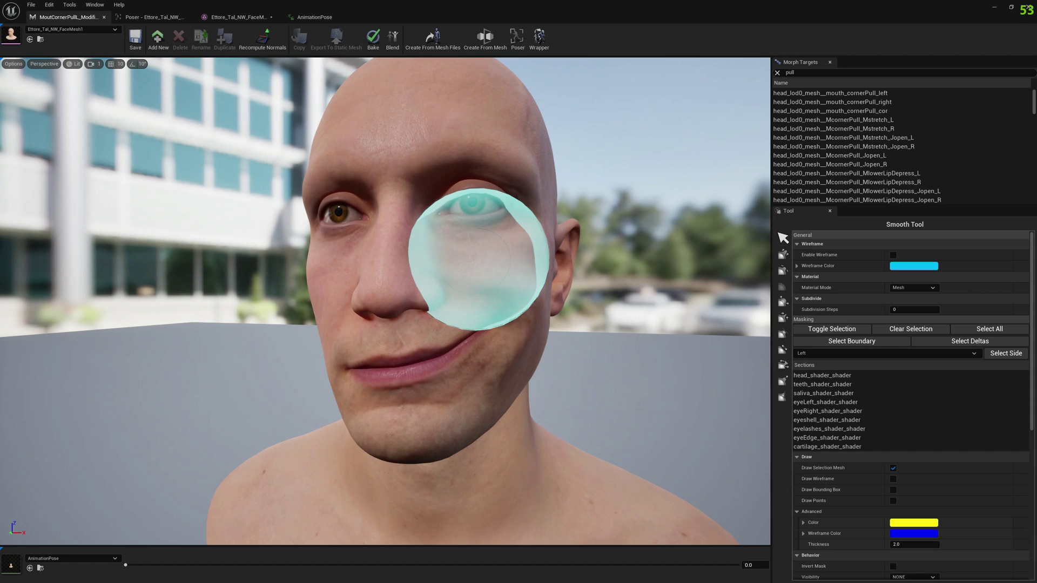
In File Explorer, copy the exported Ettore_Tal_NW.dna into C:\dna_calibration\data\dna_files
key(alt+Tab)
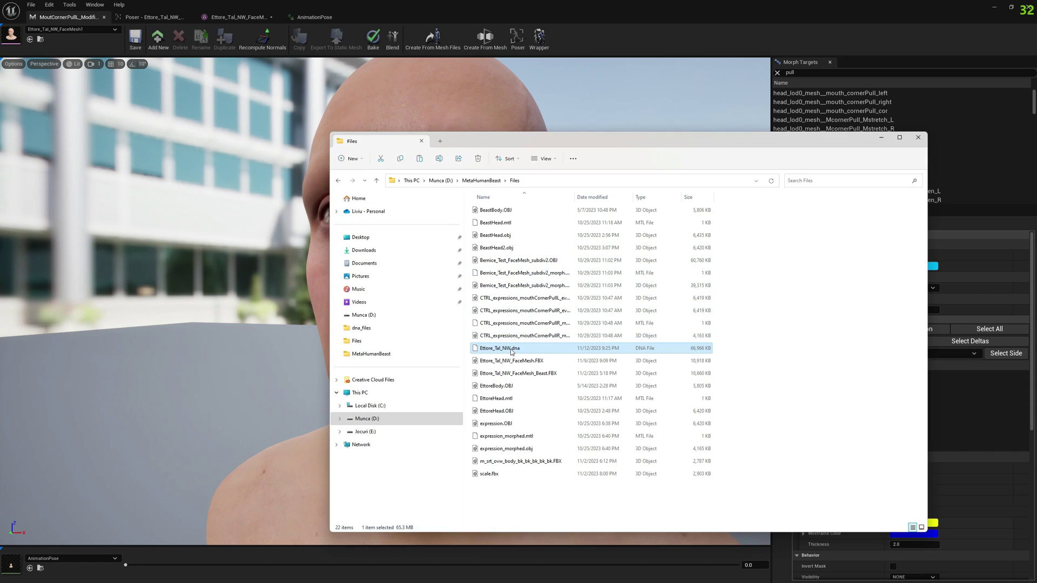
click(521, 335)
click(378, 406)
double_click(518, 261)
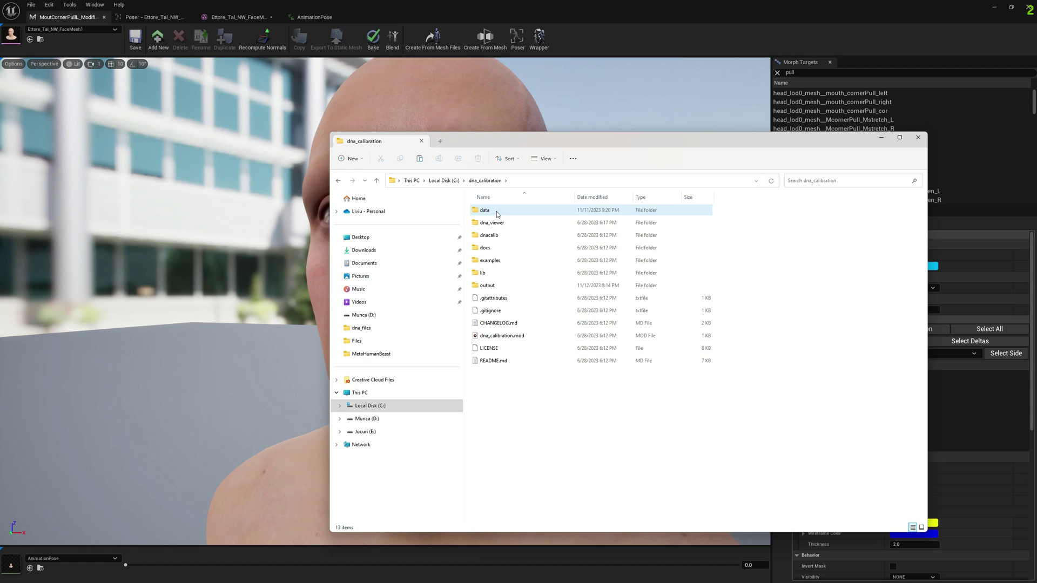
double_click(493, 212)
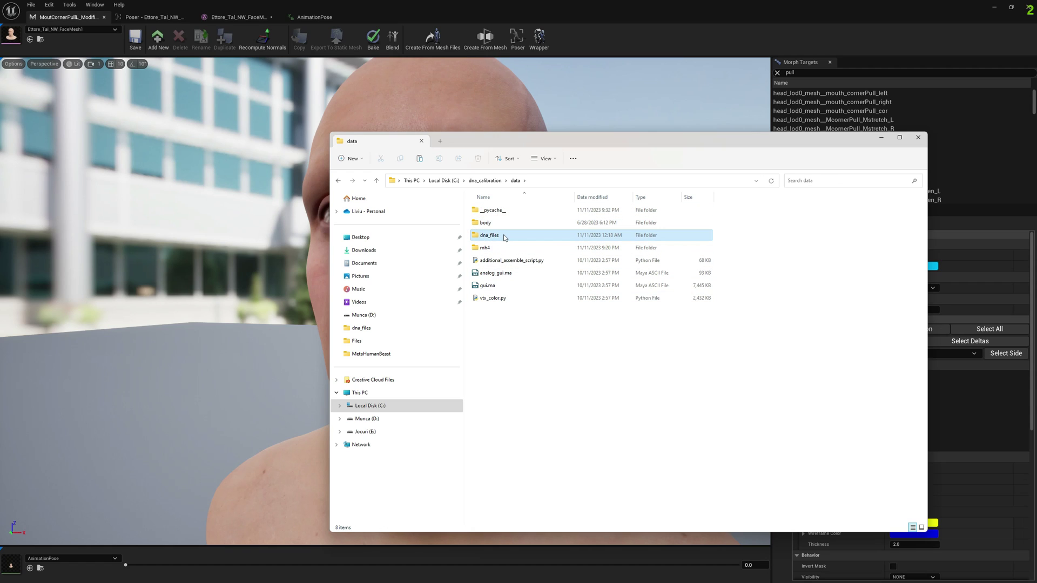
click(505, 236)
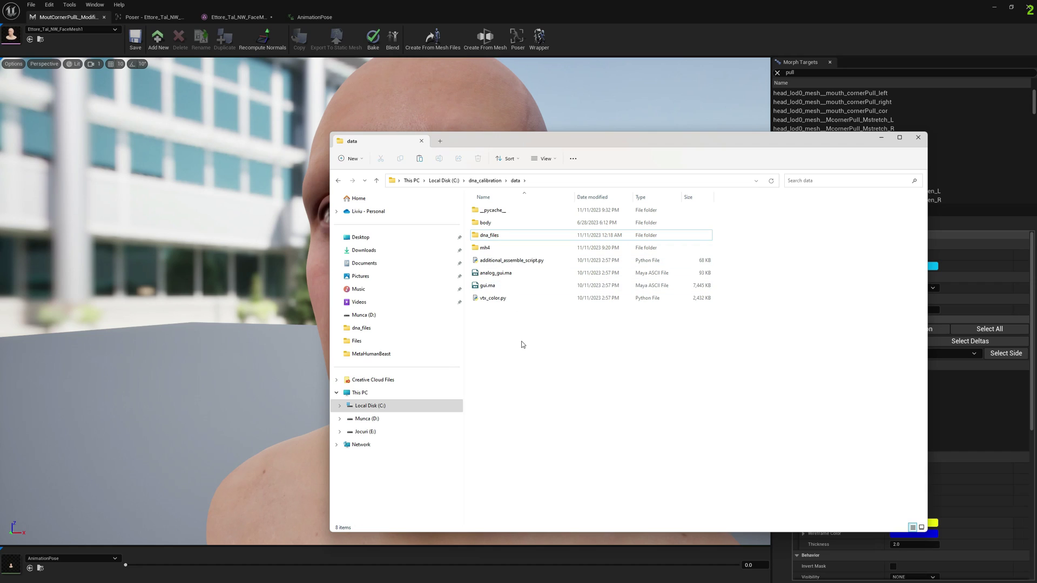
double_click(507, 235)
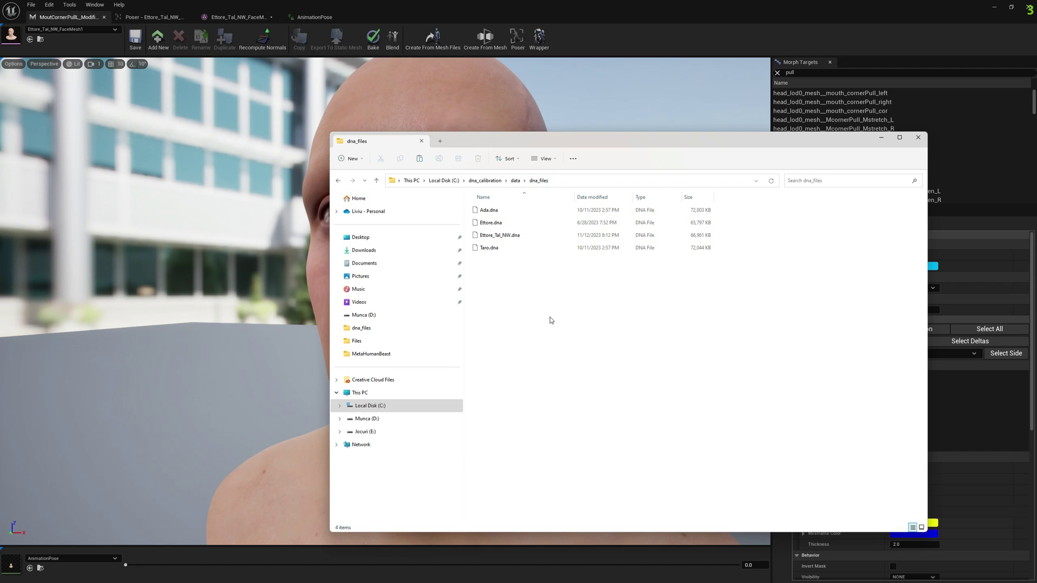
key(ctrl+v)
click(516, 241)
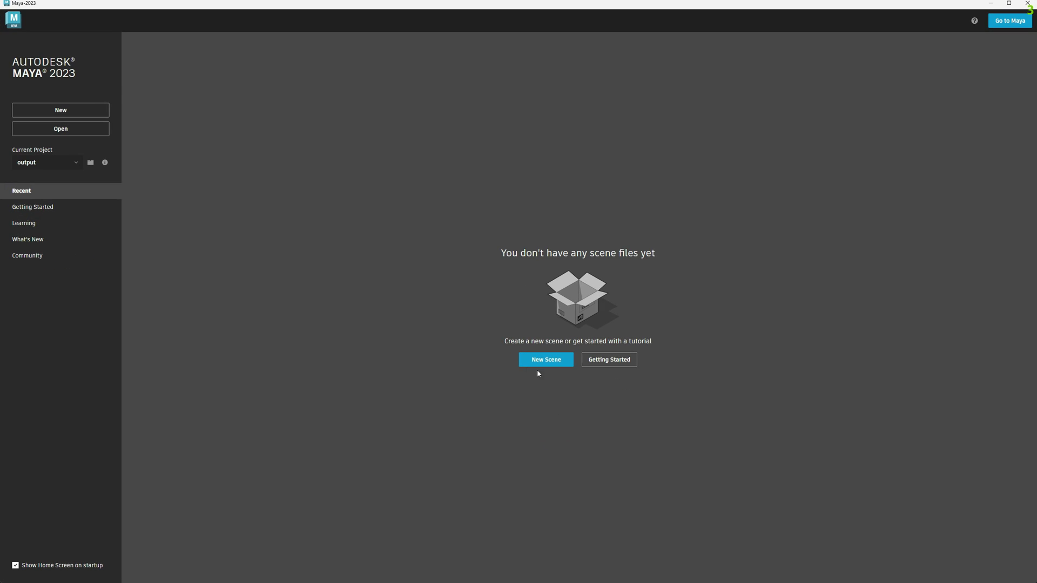
In Maya 2023, create a new scene and run the entire dna_viewer_build_rig Python script to build the Ettore_Tal_NW rig
click(537, 363)
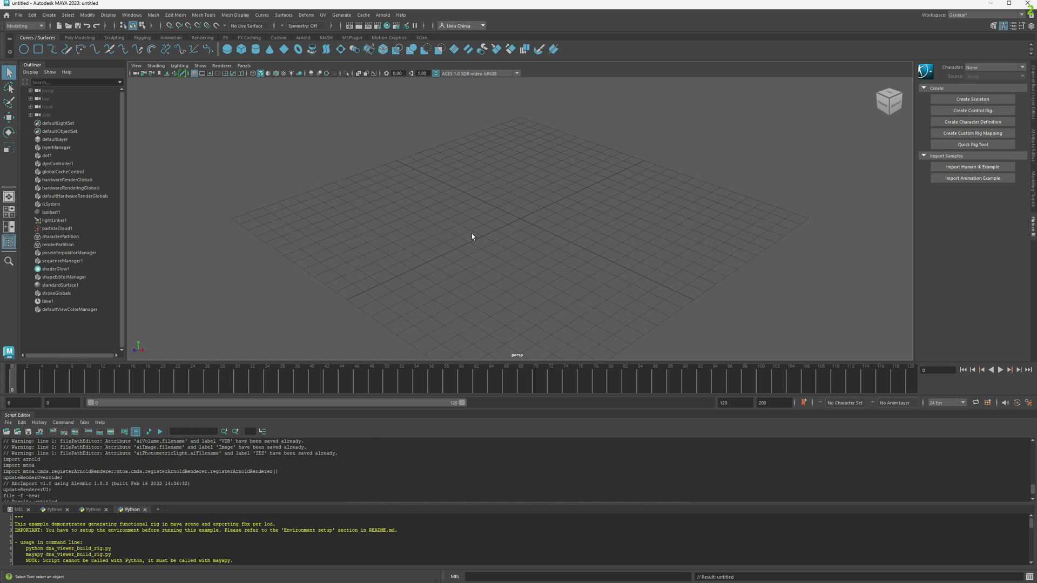
key(ctrl+a)
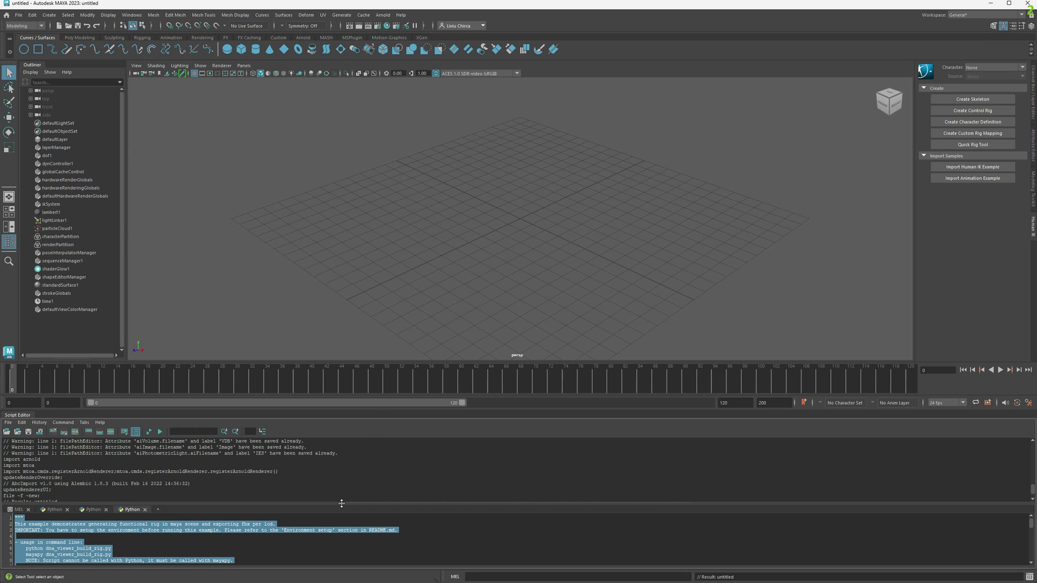
click(159, 433)
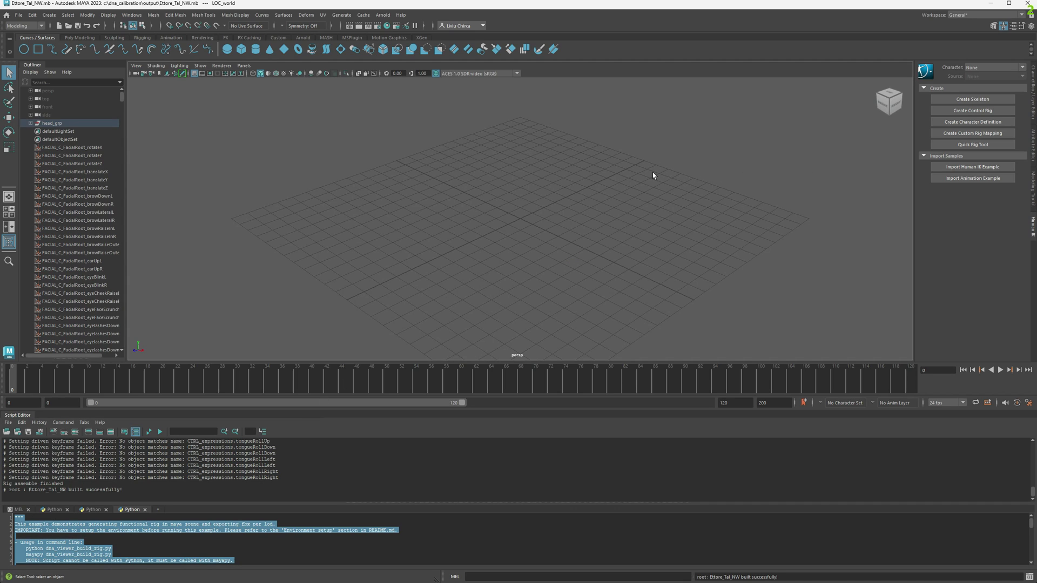
Examine the generated head rig and its facial control board from the front, framing the face beside the controls
alt+middle_drag(627, 171, 655, 328)
scroll(647, 212, down, 2)
scroll(647, 212, down, 8)
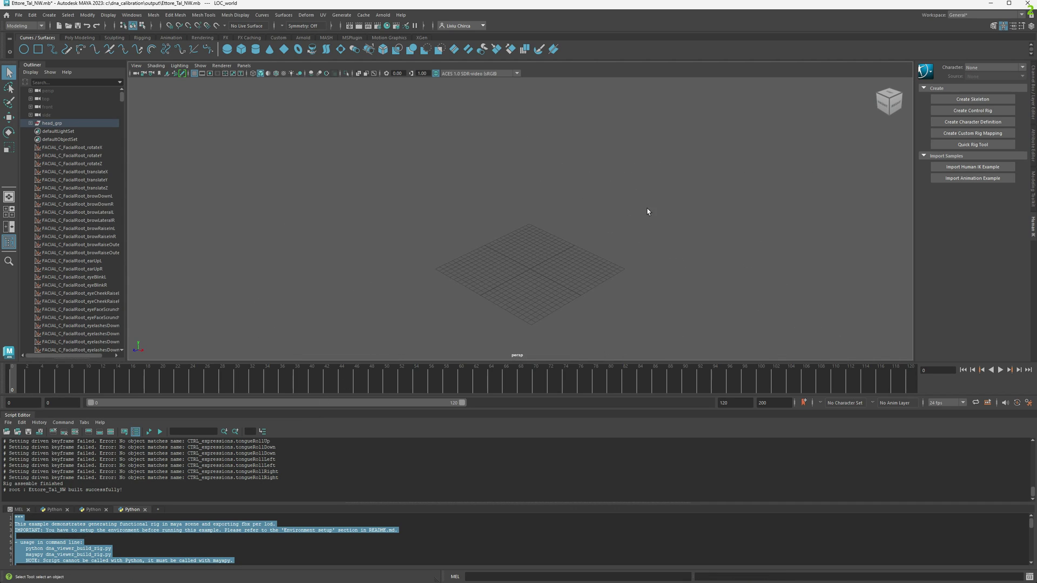
alt+middle_drag(554, 155, 577, 343)
alt+middle_drag(574, 251, 601, 306)
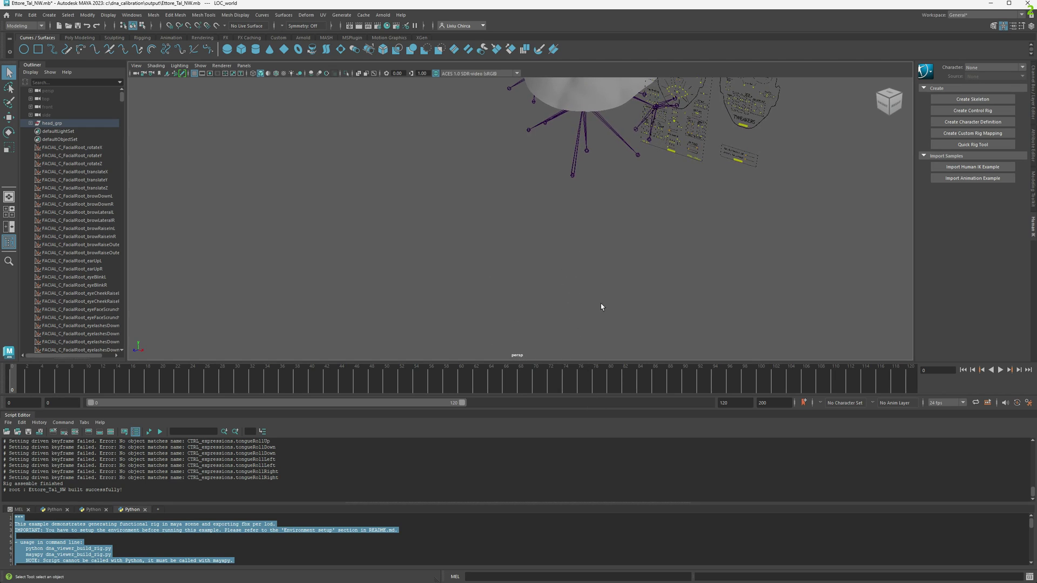
alt+middle_drag(613, 200, 666, 324)
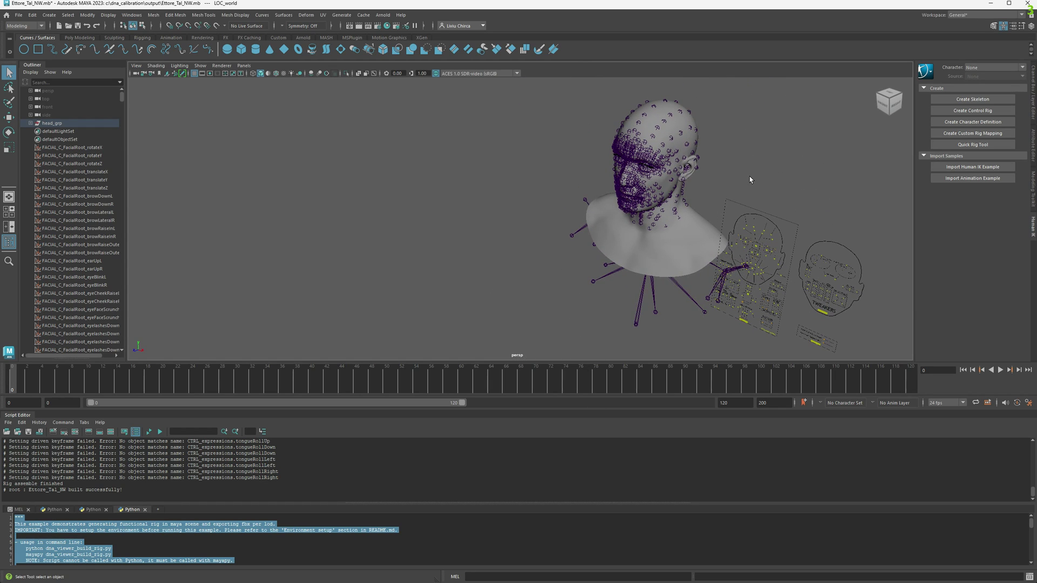
alt+middle_drag(751, 177, 608, 196)
scroll(540, 213, up, 3)
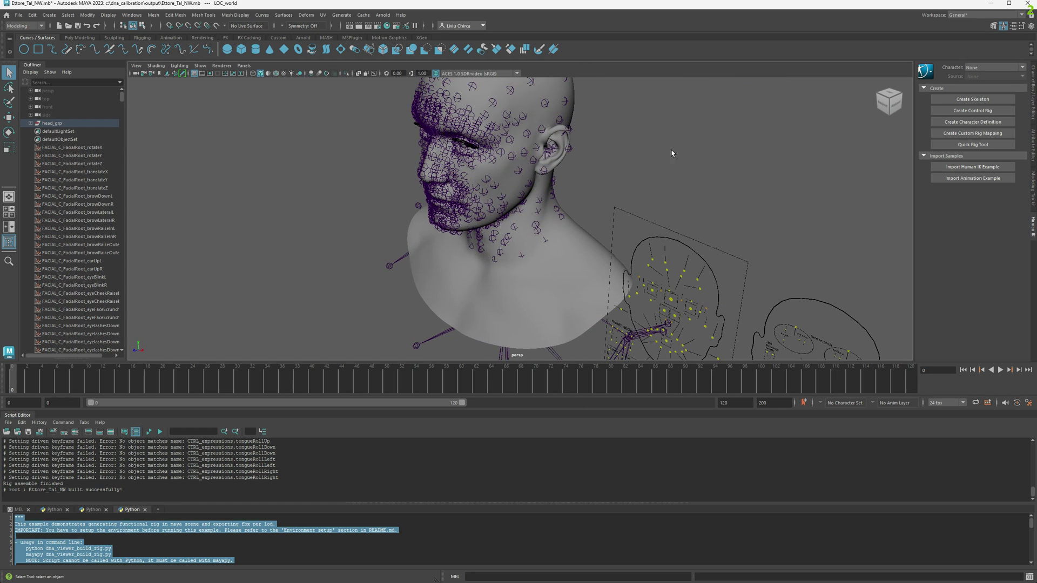
click(886, 107)
alt+middle_drag(846, 152, 643, 172)
scroll(601, 165, up, 4)
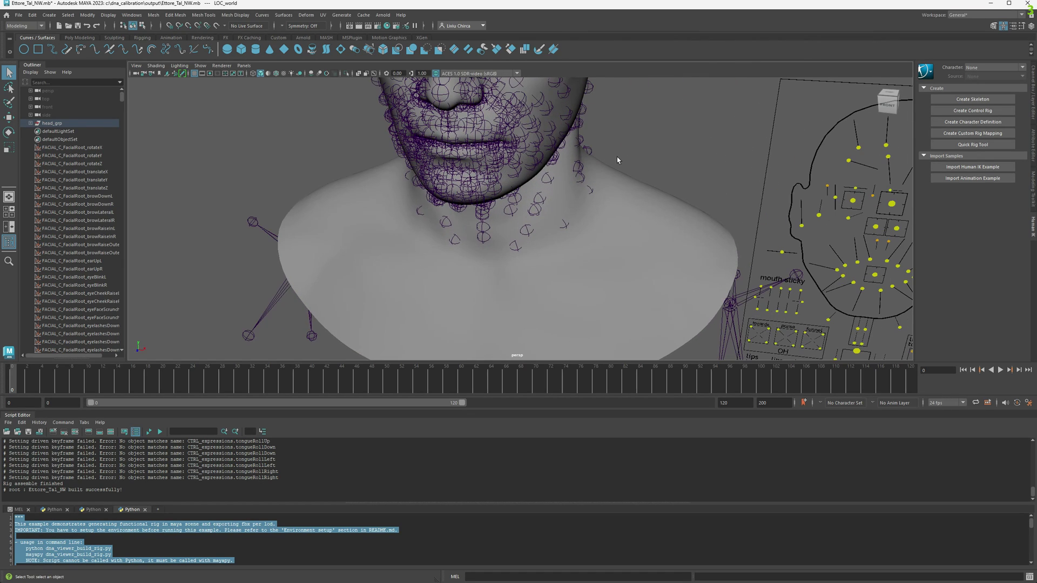
click(892, 104)
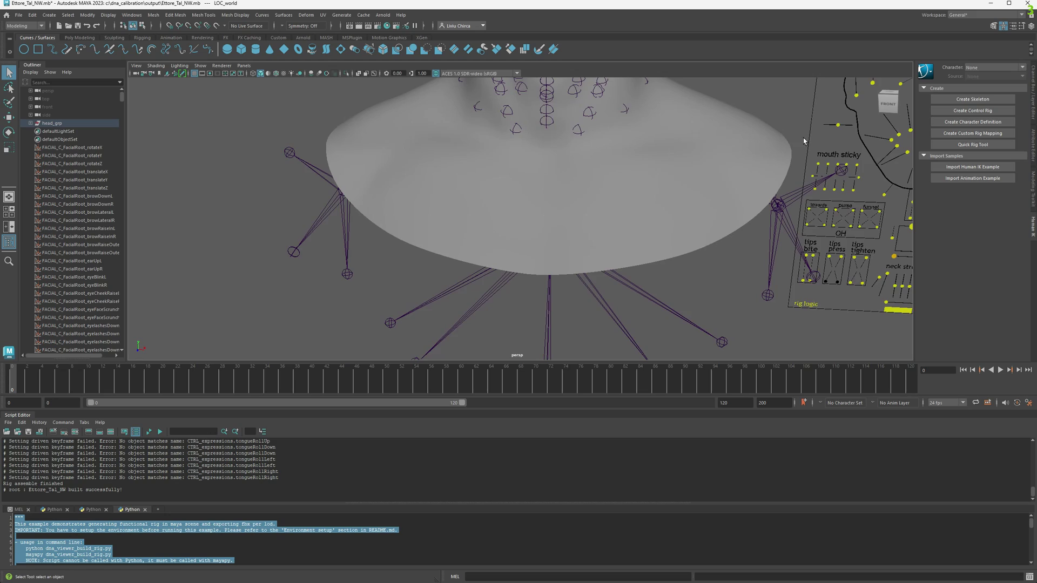
alt+middle_drag(777, 141, 725, 262)
click(889, 104)
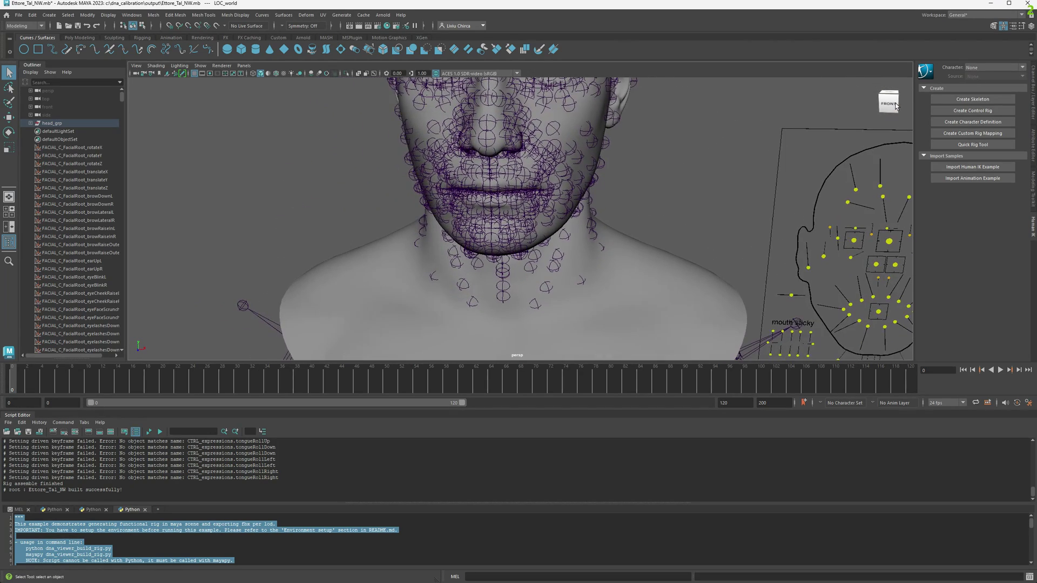
alt+middle_drag(749, 175, 701, 183)
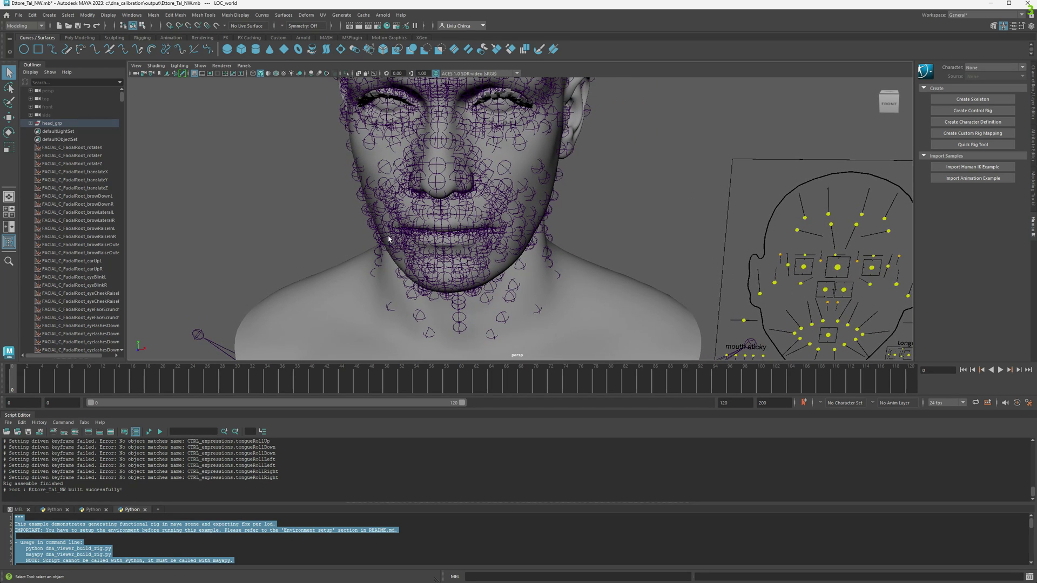
Move the CTRL_R_mouth_cornerPull and CTRL_L_mouth_cornerPull controls each about 2.35 units outward and 2 units up to pose a full smile
click(802, 331)
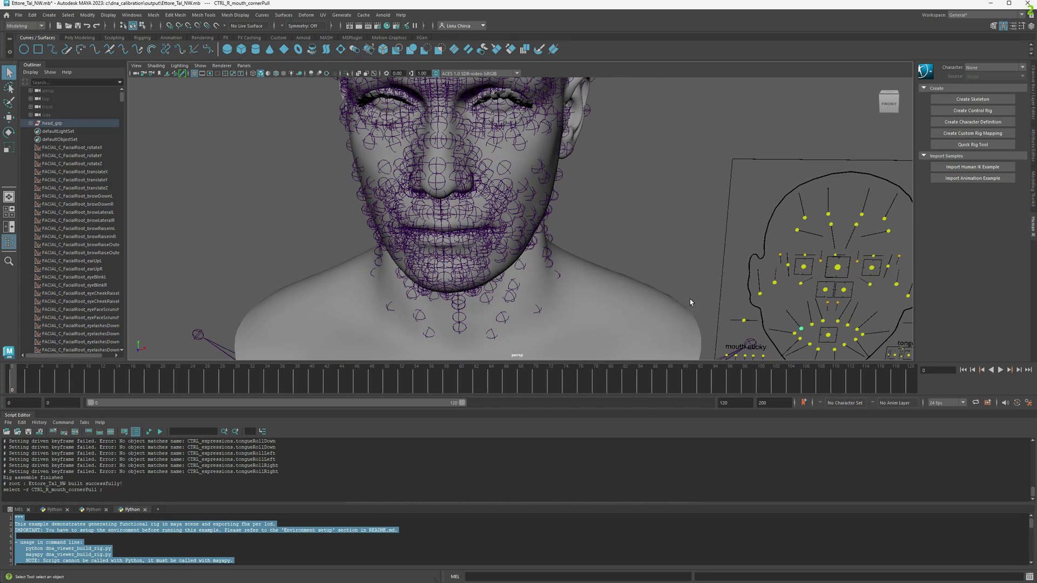
key(w)
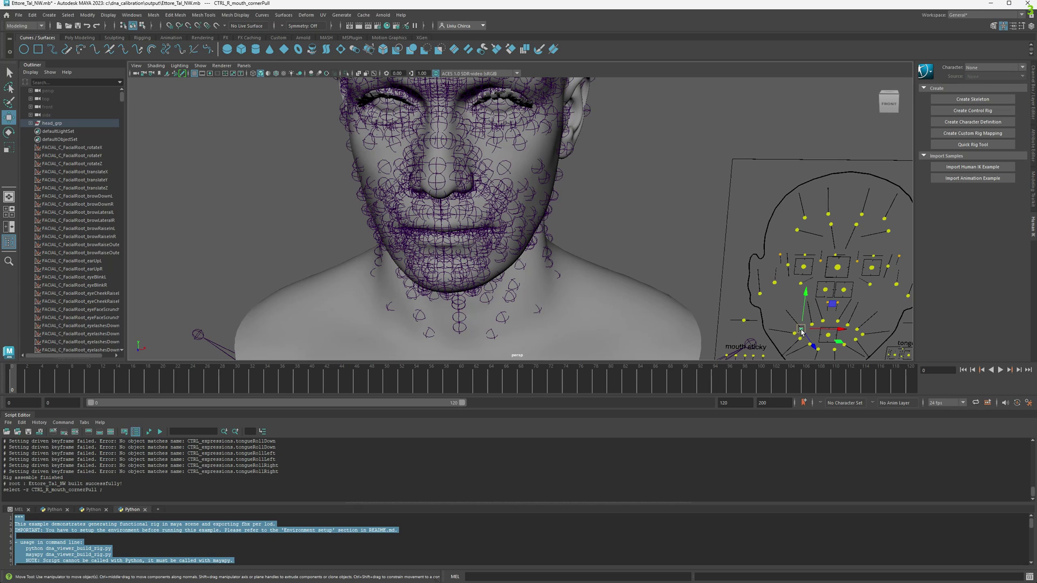
drag(801, 329, 772, 305)
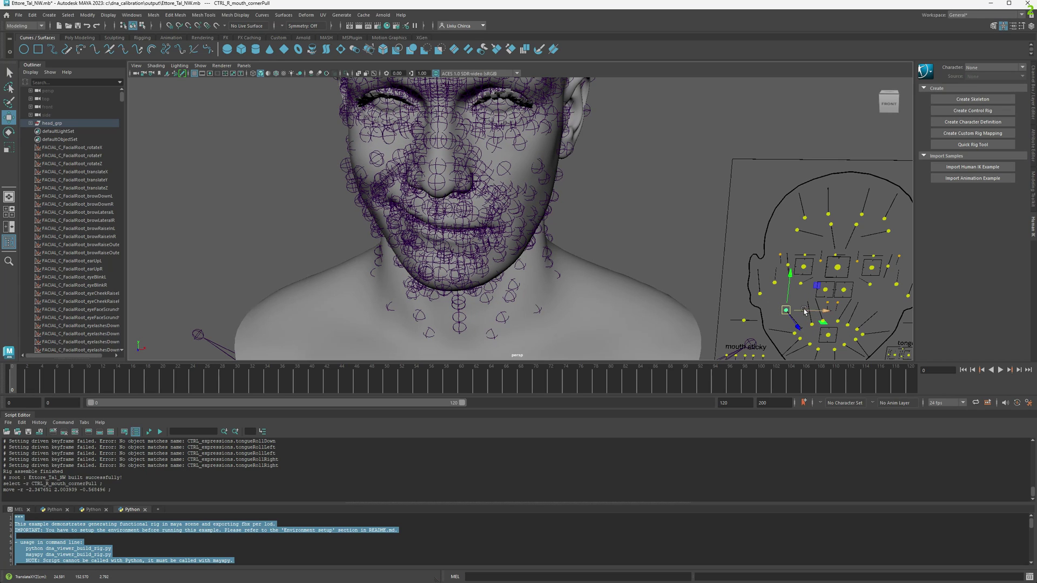
click(856, 330)
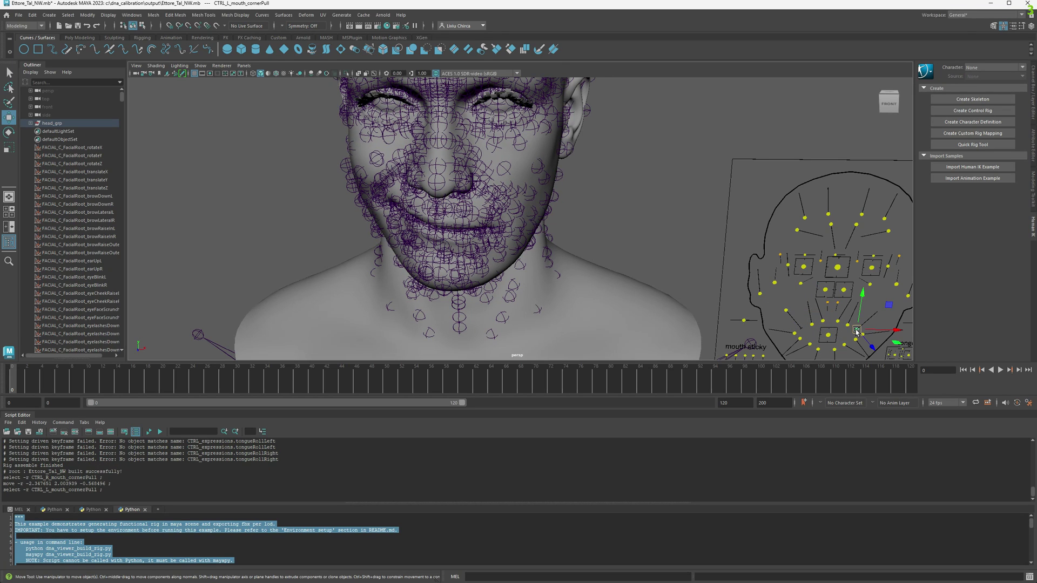
drag(856, 331, 877, 313)
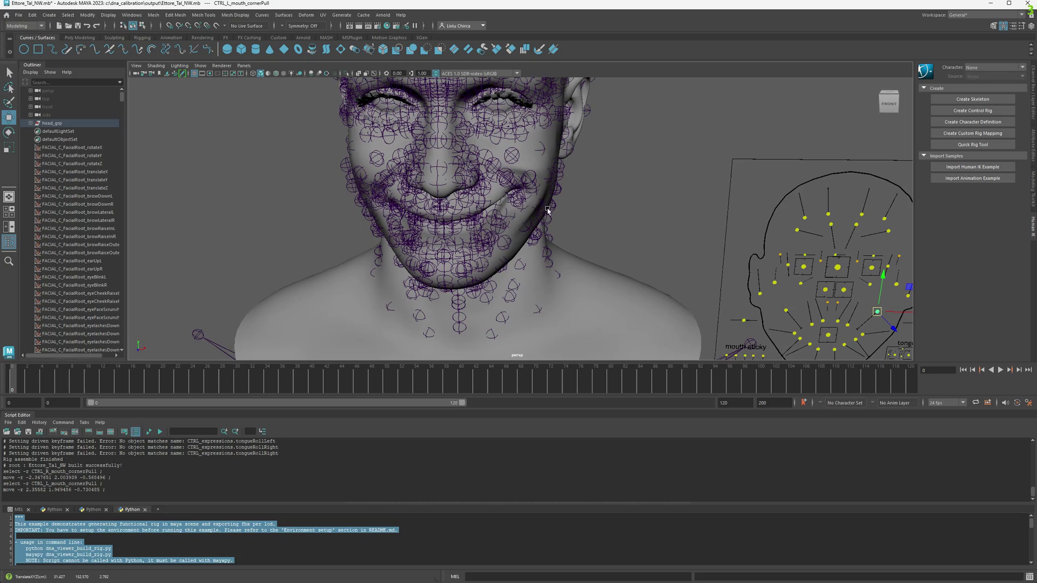
drag(888, 108, 890, 106)
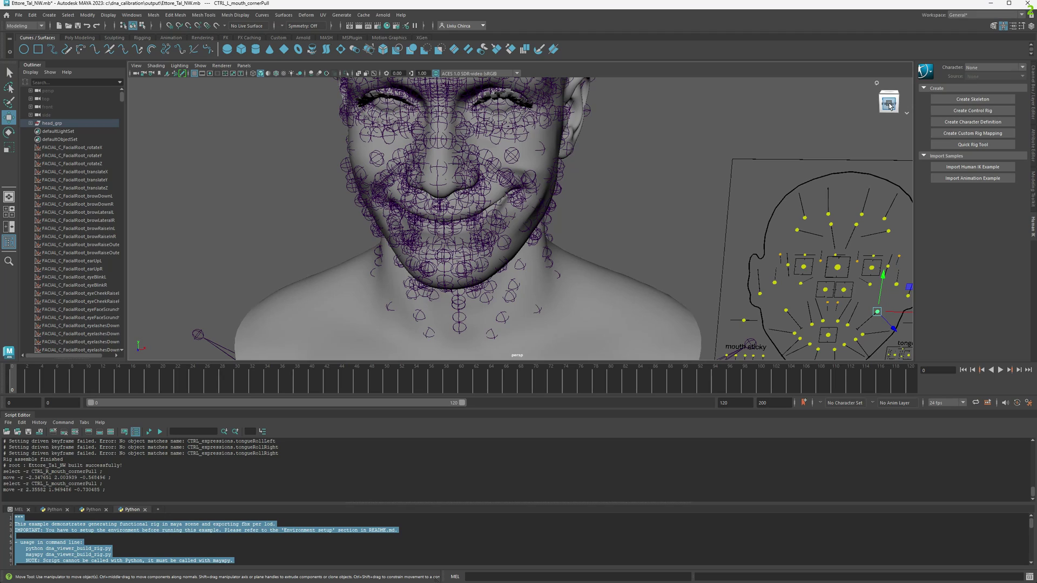